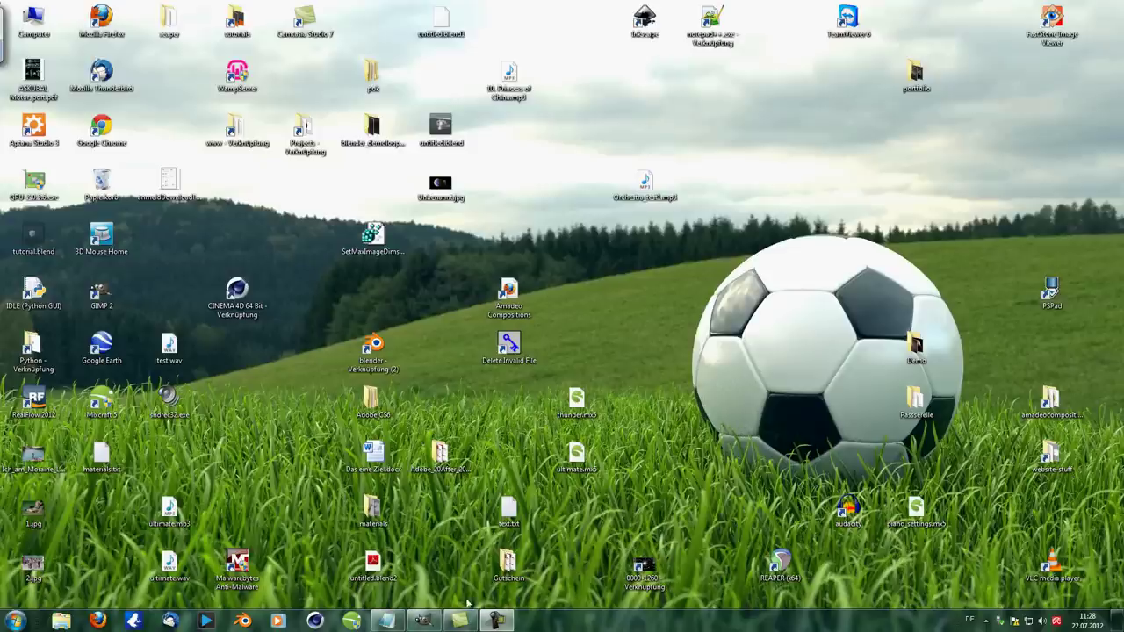
Restore the GIMP window showing the eye sketch with lens, Retina and Brain labels.
left_click(422, 621)
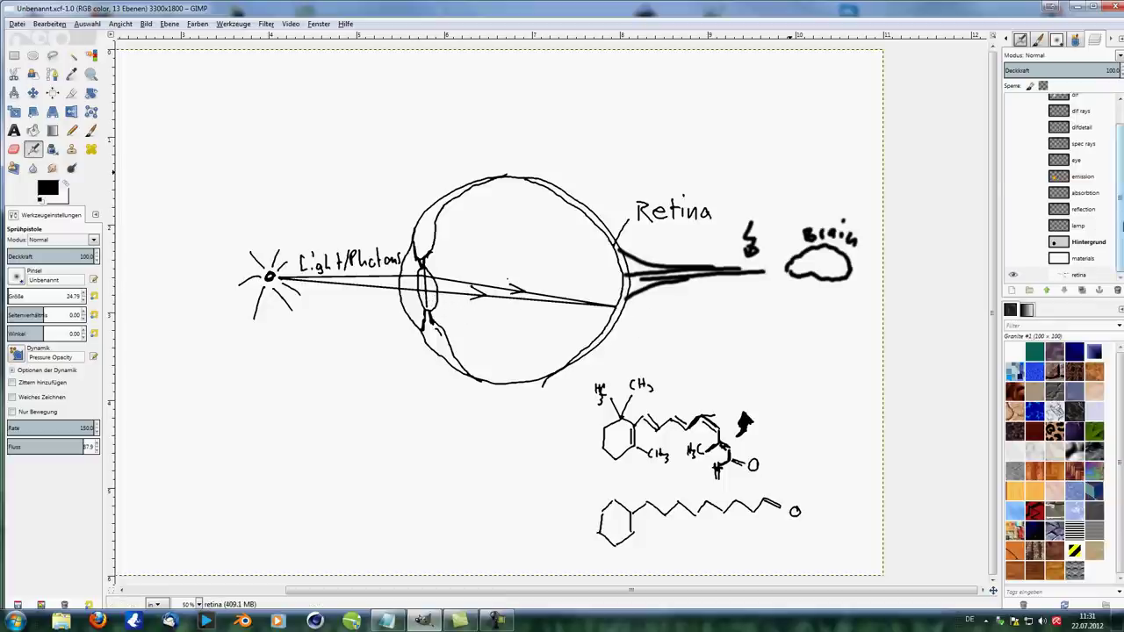
Hide the retina layer and show the materials sketch layer, centring it in view.
left_click(1012, 277)
left_click(1013, 258)
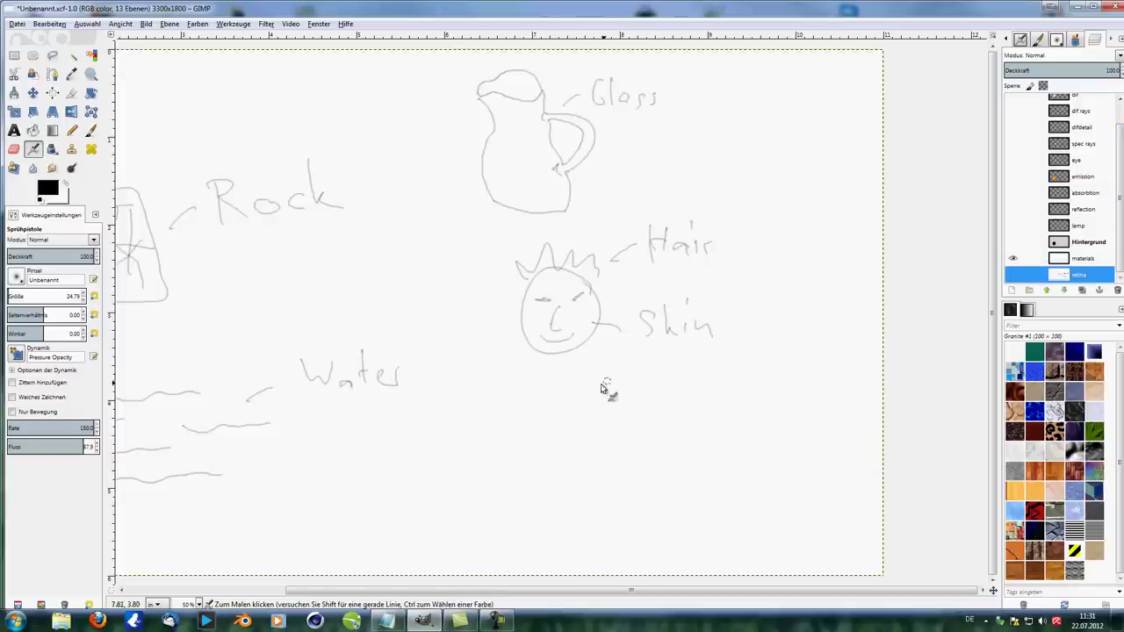
left_click_drag(442, 268, 568, 262)
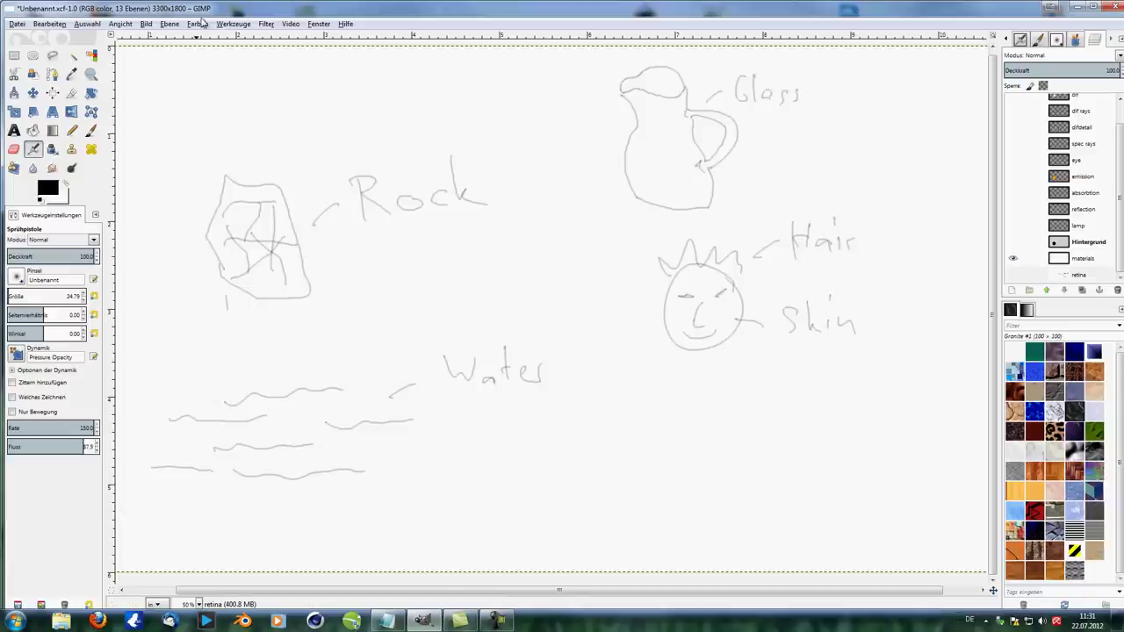
Apply Schwellwert with low value 236 to the materials layer to make its lines black.
left_click(198, 23)
left_click(221, 95)
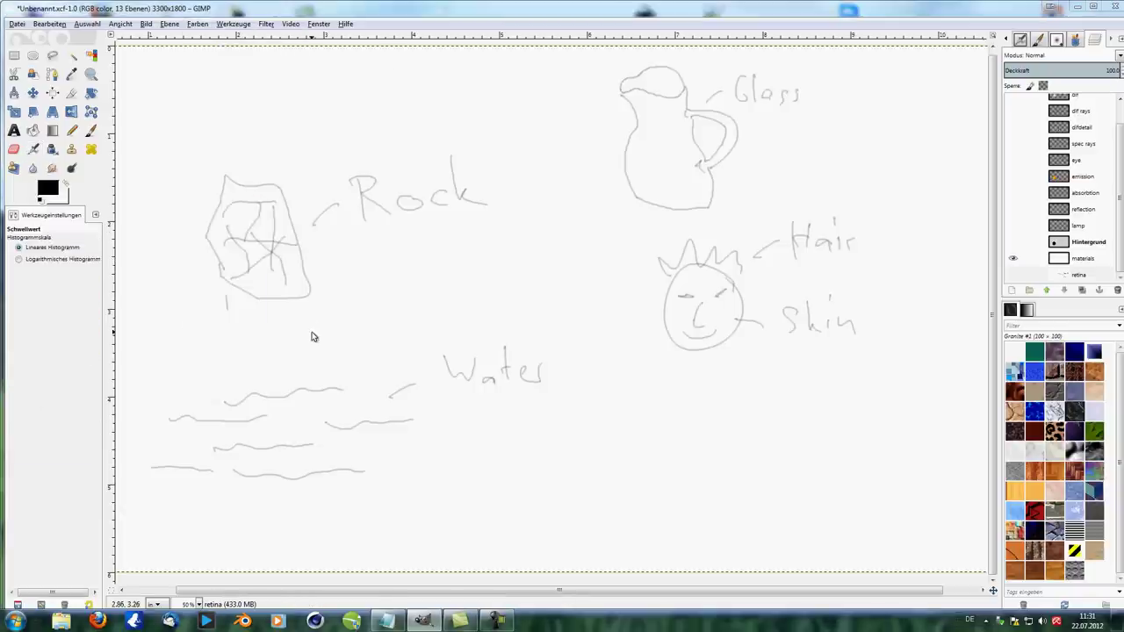
left_click_drag(150, 330, 232, 331)
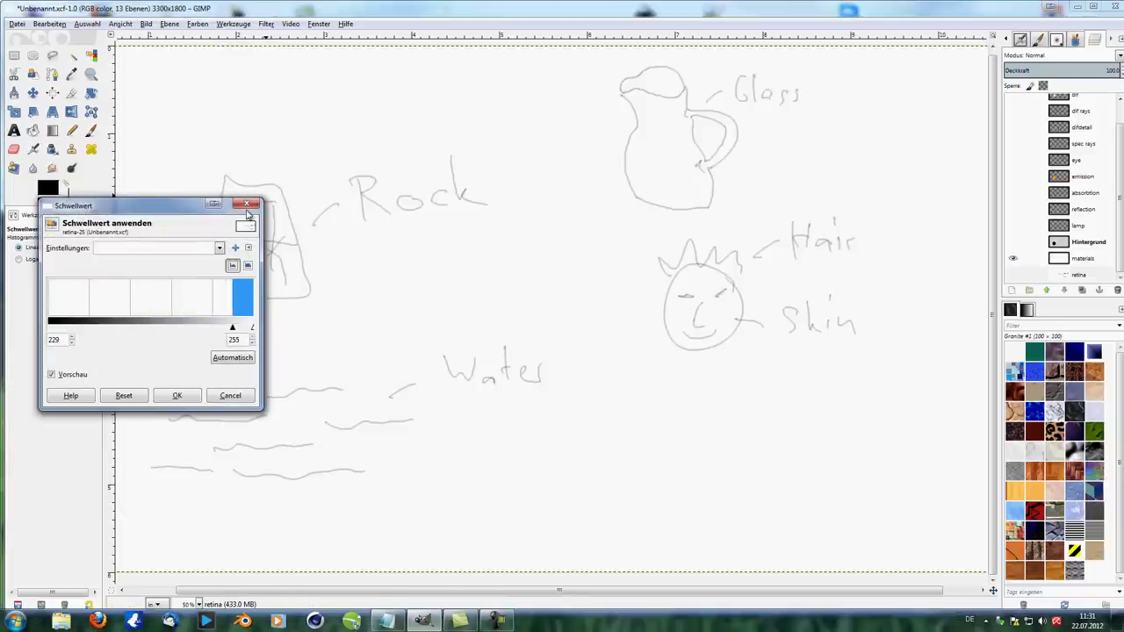
left_click(230, 396)
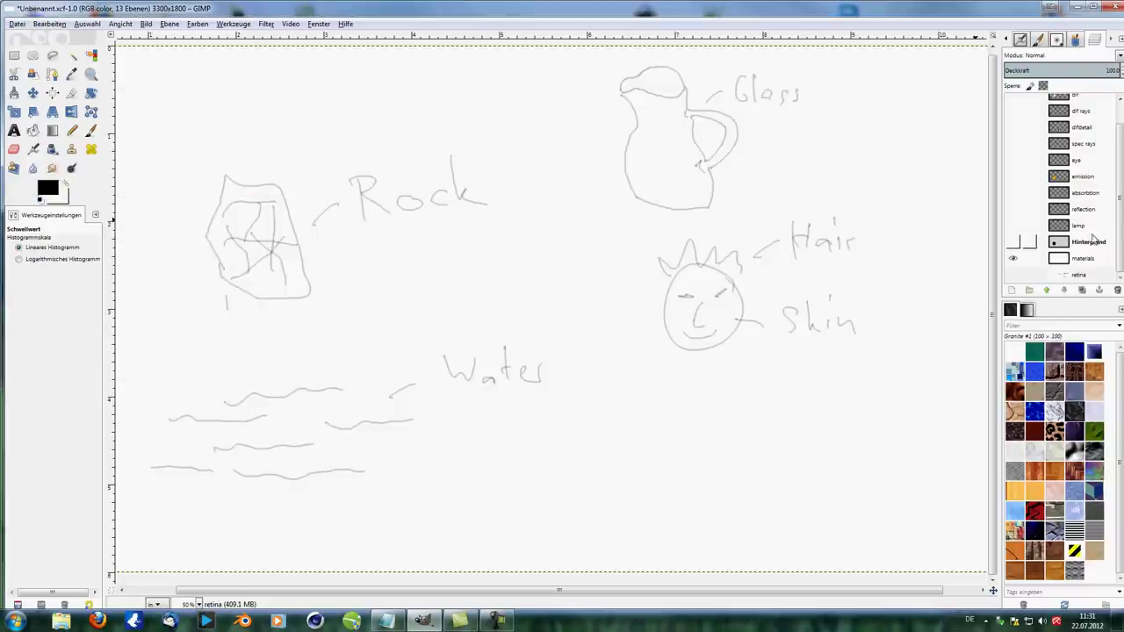
left_click(1082, 259)
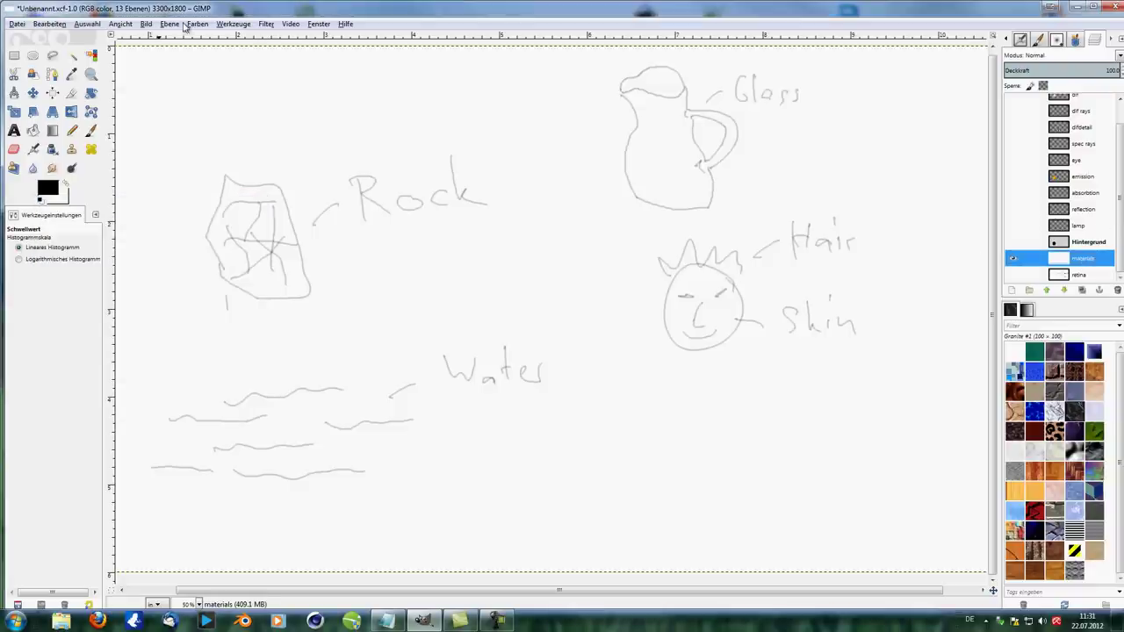
left_click(196, 23)
left_click(221, 98)
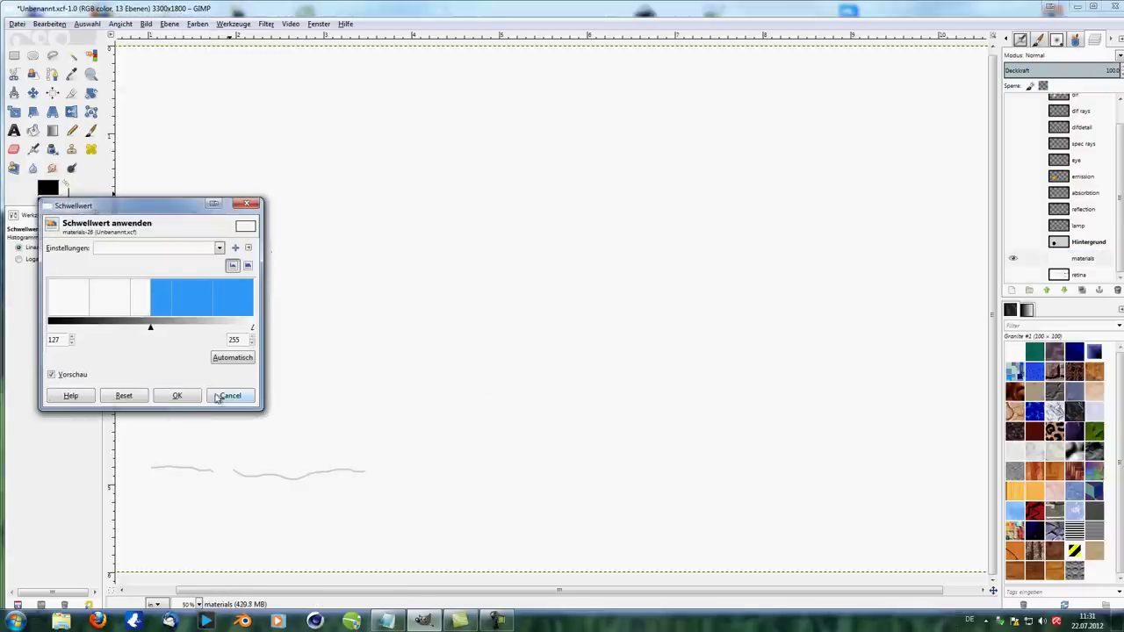
left_click_drag(156, 333, 239, 330)
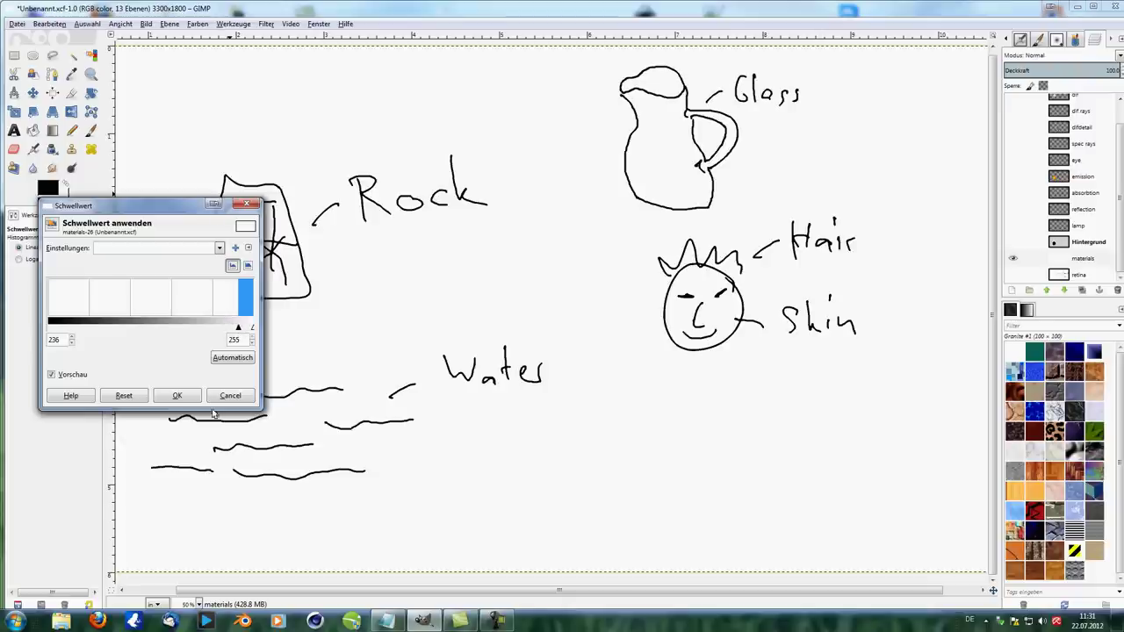
left_click(176, 395)
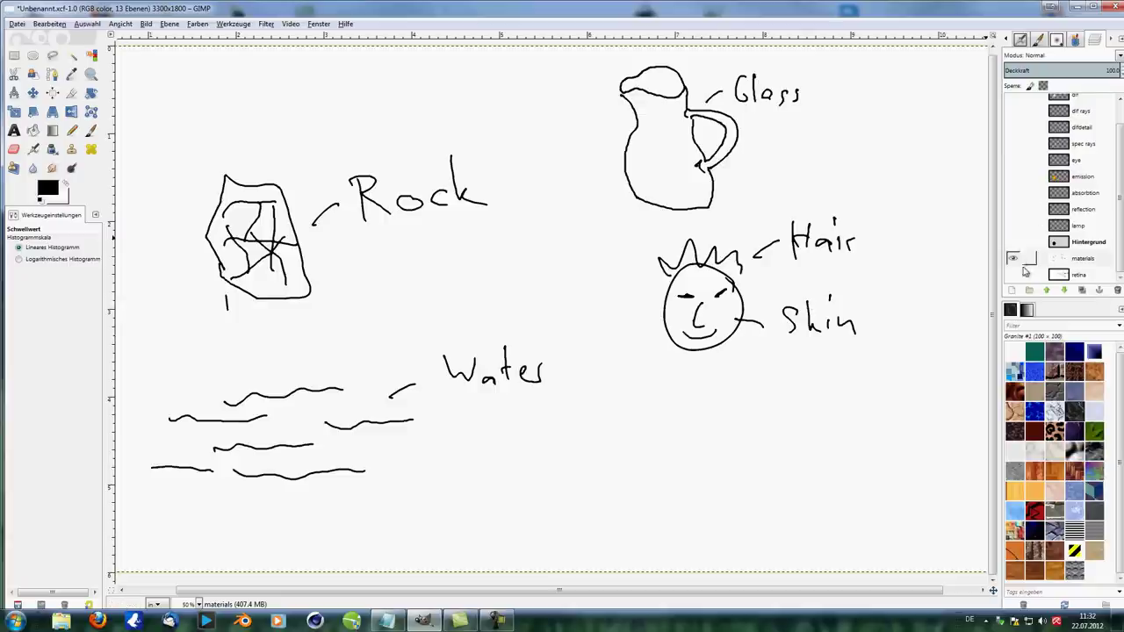
Swap materials for the Hintergrund sphere layer, zoom to 33.3%, and show the eye layer.
left_click(1013, 258)
left_click(1013, 242)
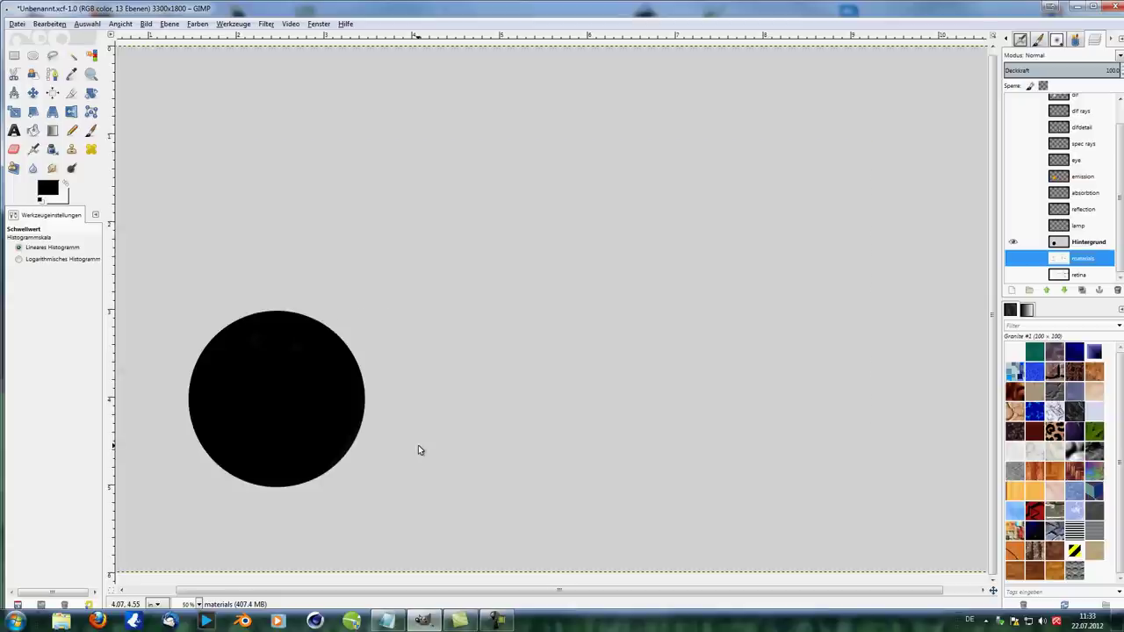
key("minus")
left_click_drag(436, 420, 436, 414)
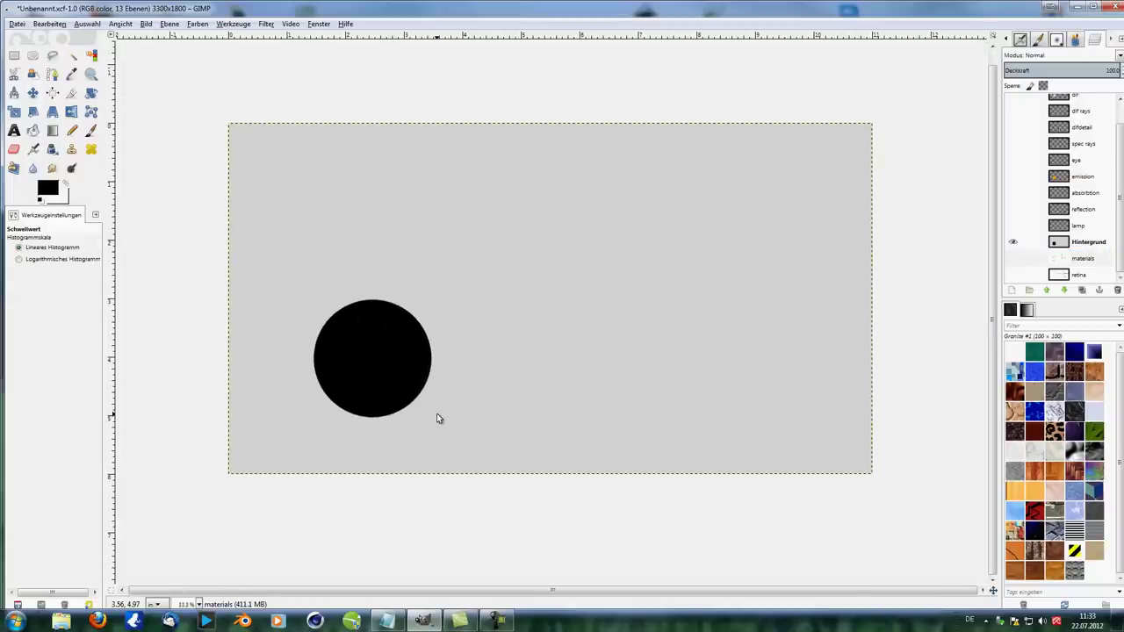
scroll(439, 419, "up", 2)
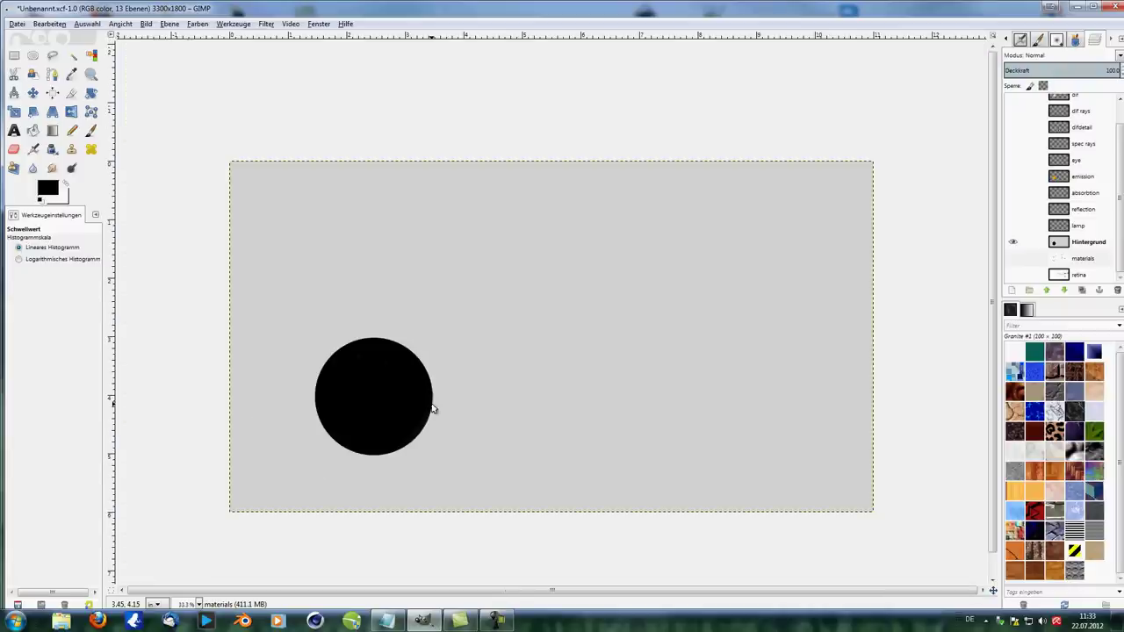
scroll(431, 387, "down", 1)
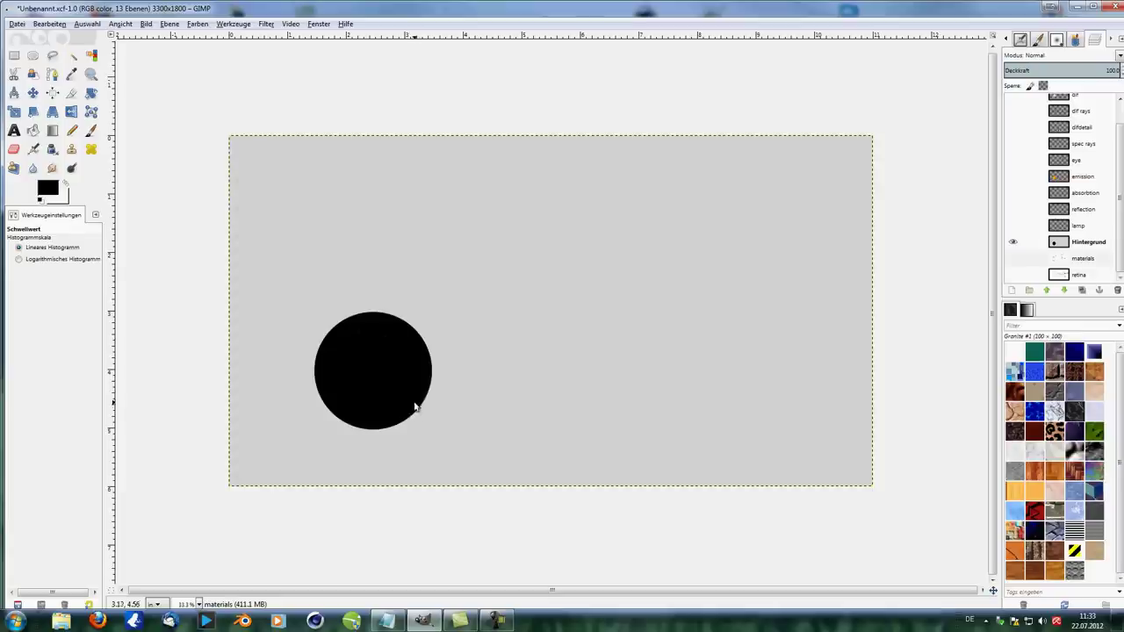
left_click(1014, 161)
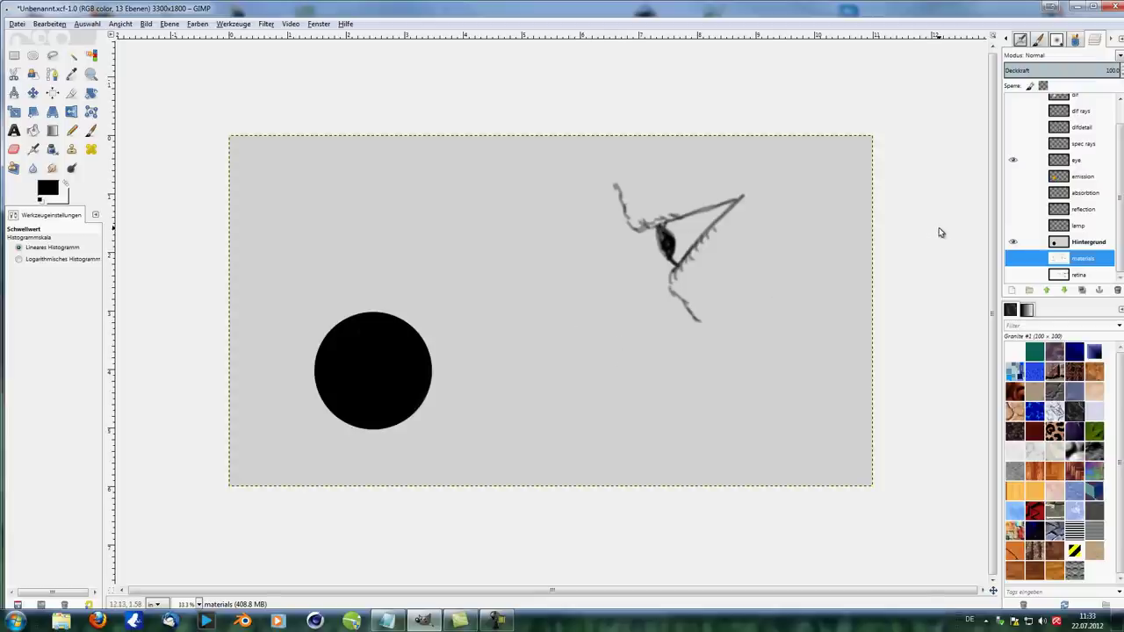
Show the lamp layer and the yellow reflection rays layer.
left_click(1012, 227)
left_click(1013, 210)
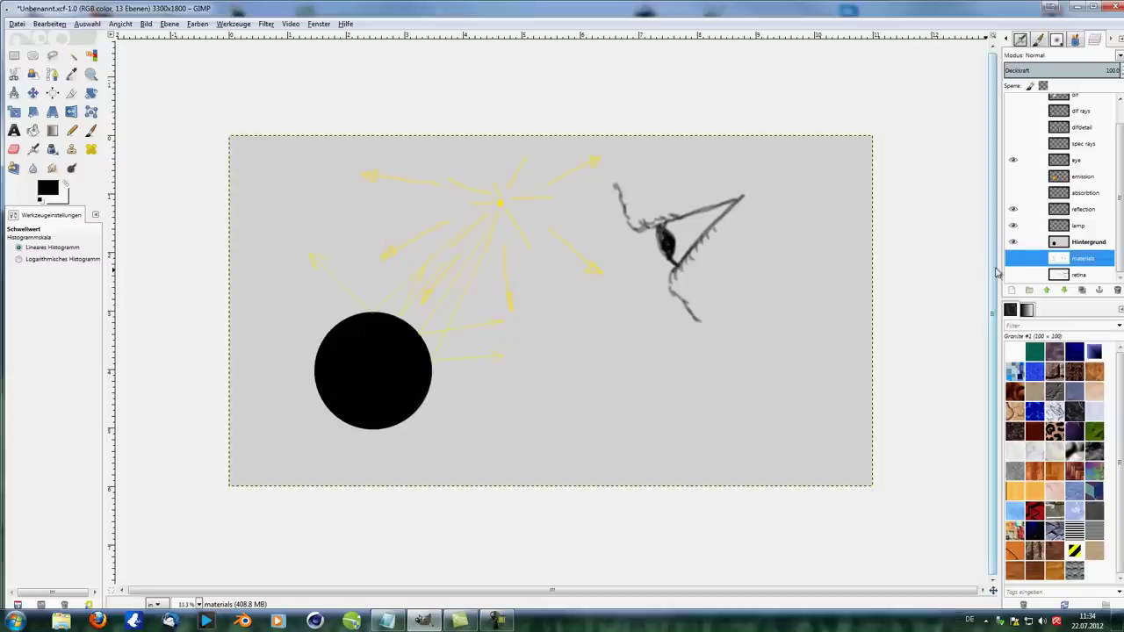
Hide the reflection rays layer and show the absorption layer with its infrared note.
left_click(1013, 209)
left_click(1014, 194)
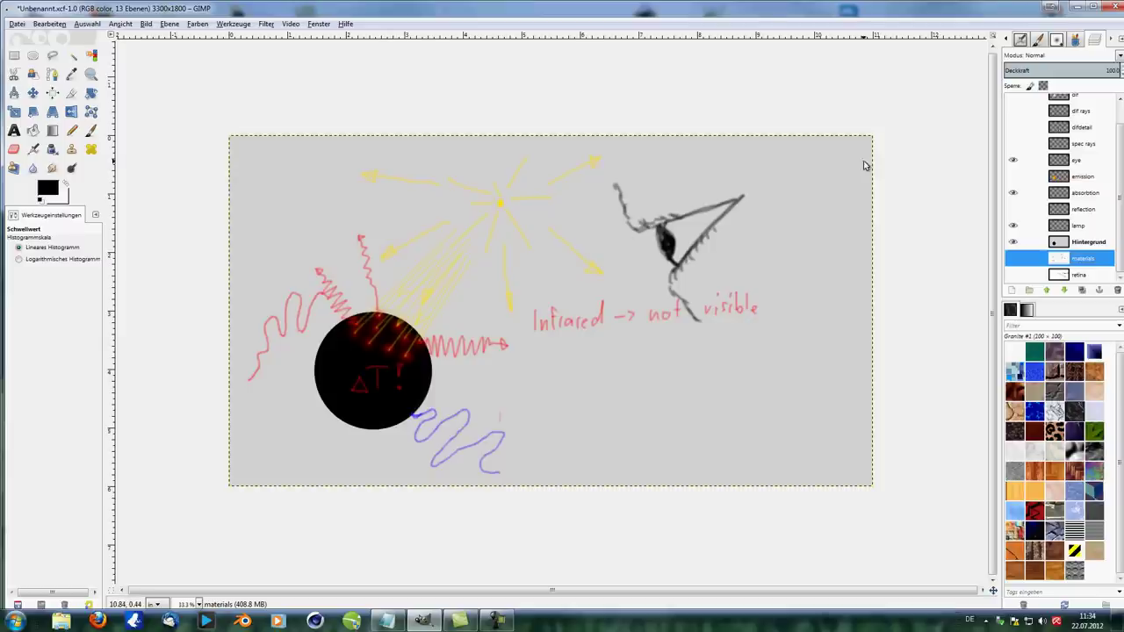
left_click(1014, 210)
left_click(1014, 210)
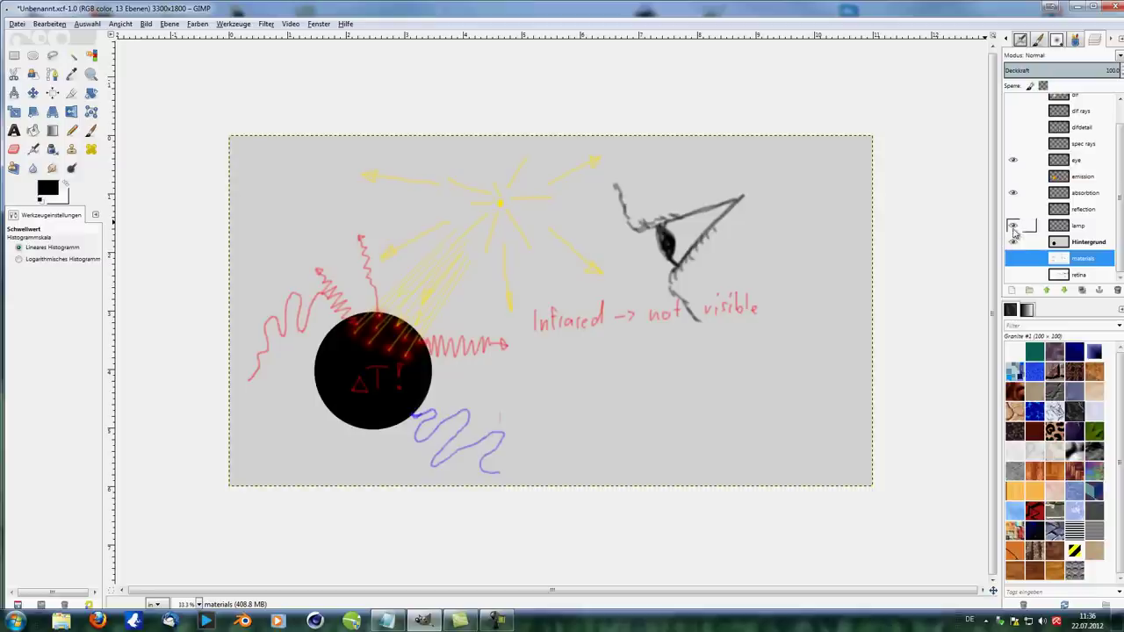
Show the glowing emission layer, then hide the lamp and absorption layers.
left_click(1012, 177)
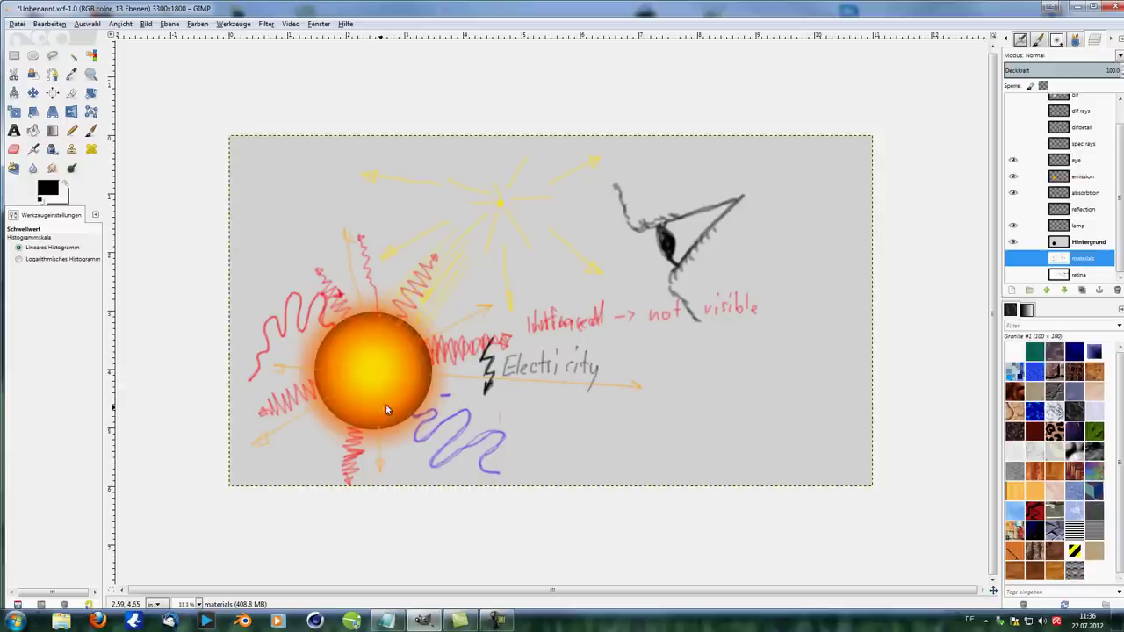
left_click(1013, 226)
left_click(1014, 195)
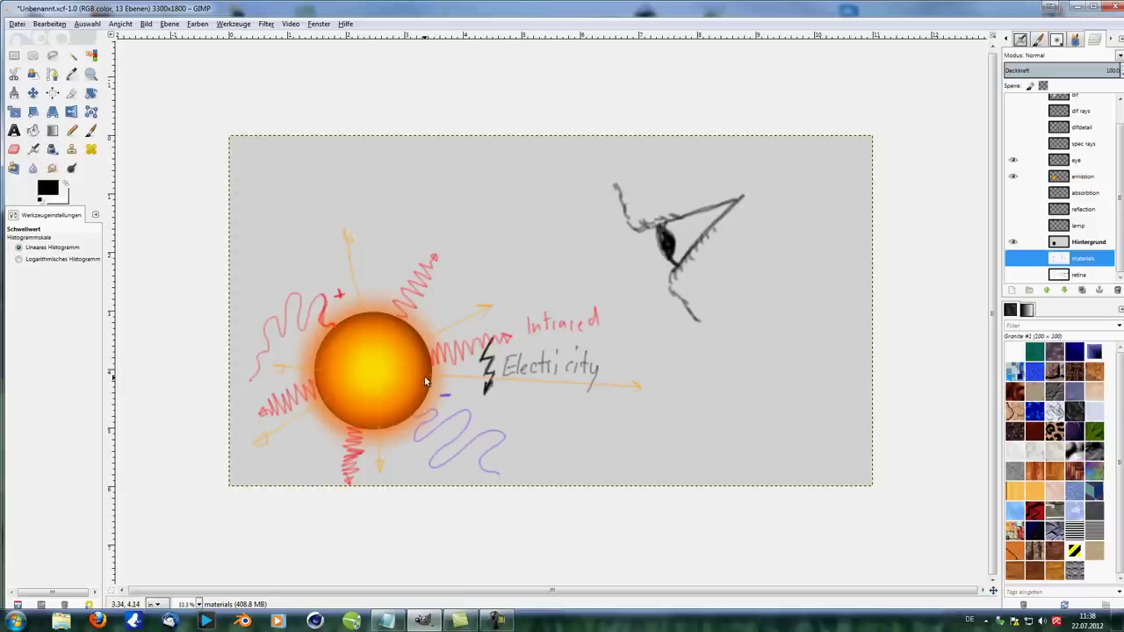
Hide emission, show spec rays and lamp layers, and zoom to 66.7% on sphere and eye.
left_click(1013, 178)
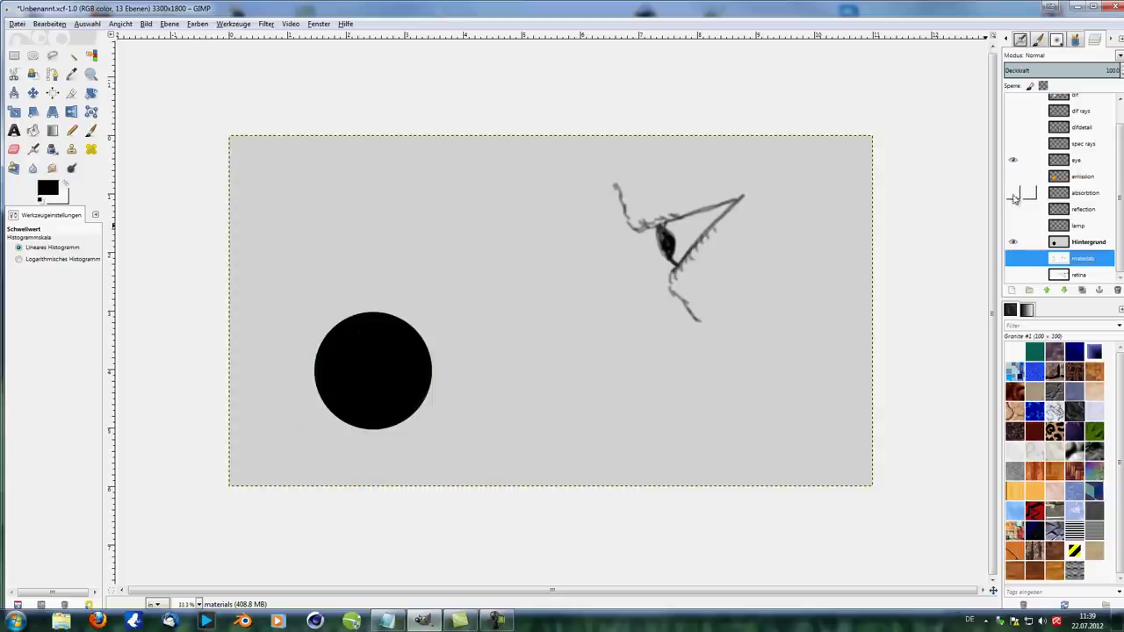
scroll(1045, 211, "up", 2)
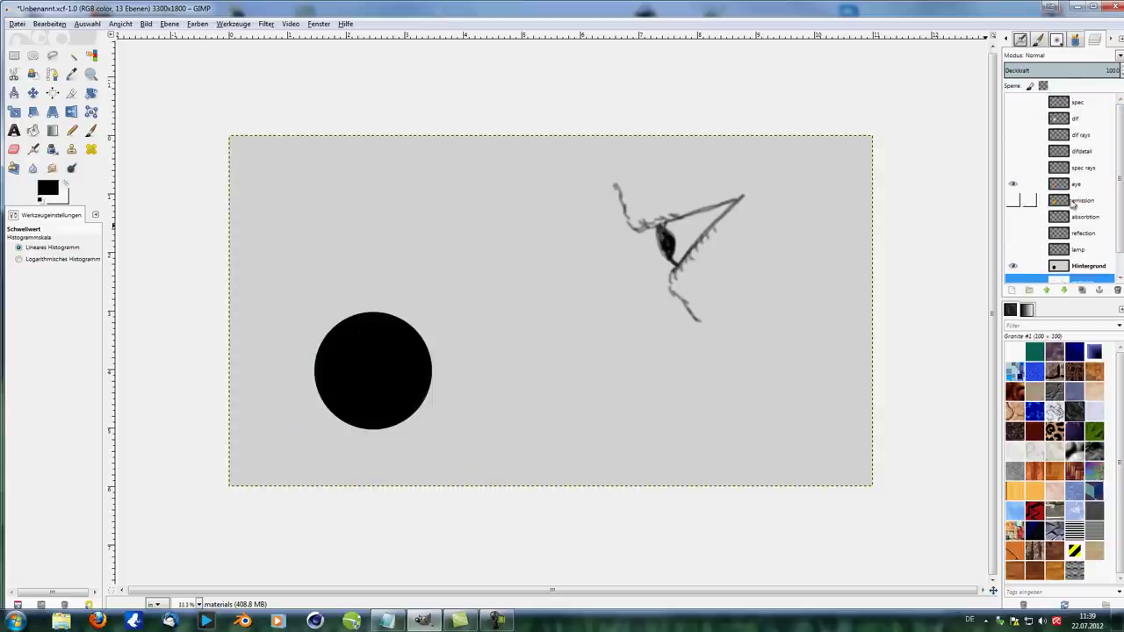
left_click(1013, 168)
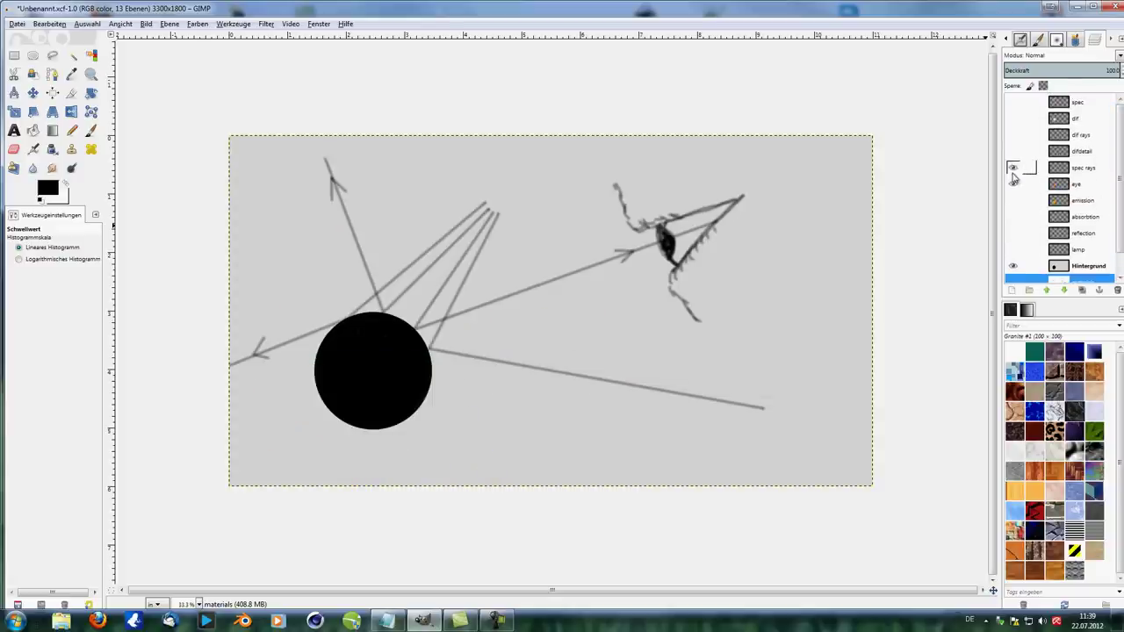
left_click(1013, 249)
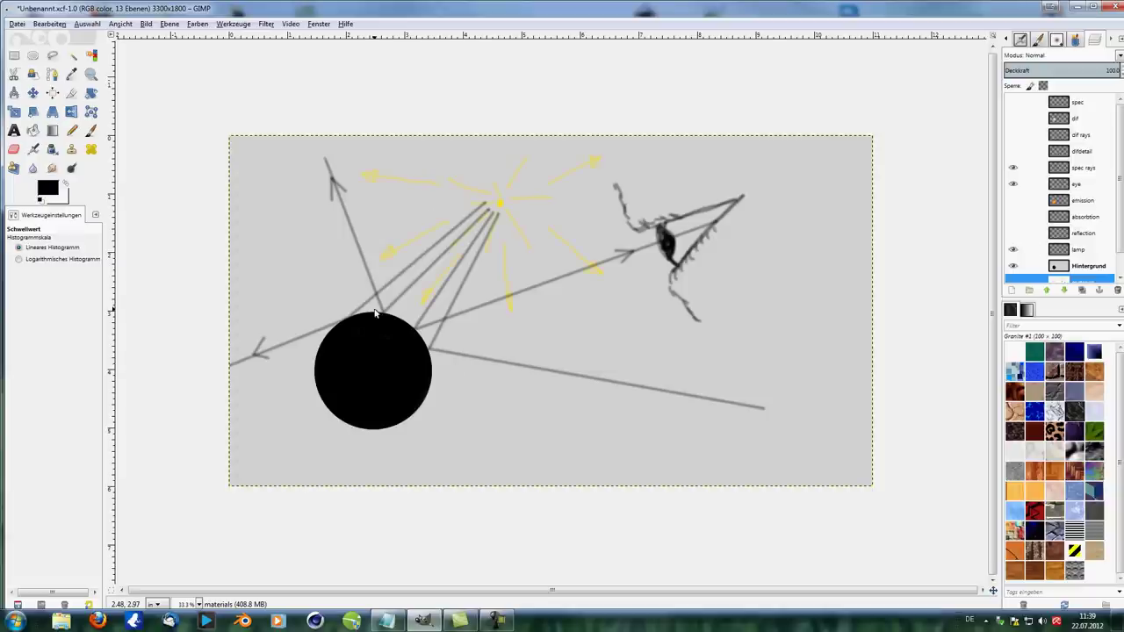
scroll(360, 364, "up", 2, "ctrl")
mouse_move(516, 285)
left_mouse_down()
mouse_move(384, 306)
mouse_move(372, 338)
left_mouse_up()
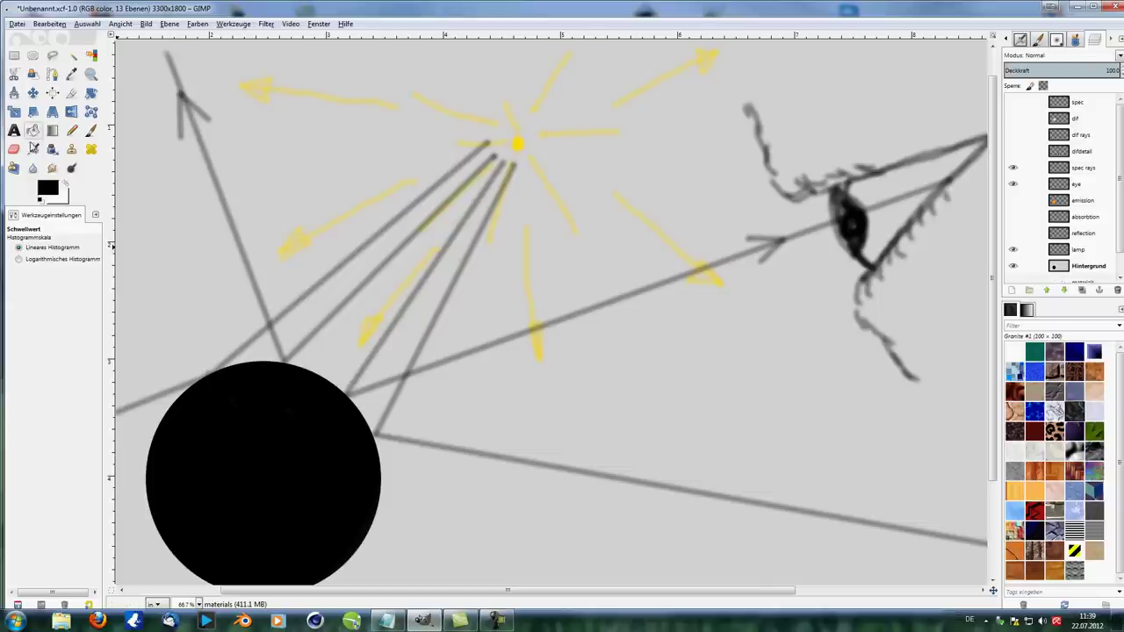
Airbrush a short straight arrow with two barbs outward from the sphere's upper-right edge.
left_click(34, 150)
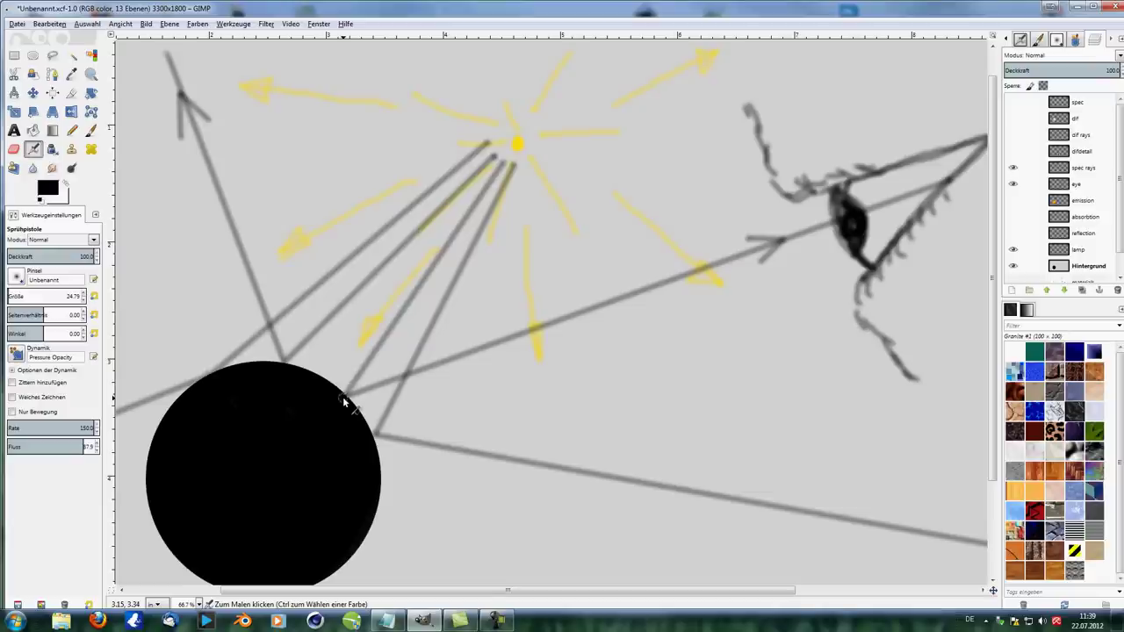
left_click(341, 401)
key("shift")
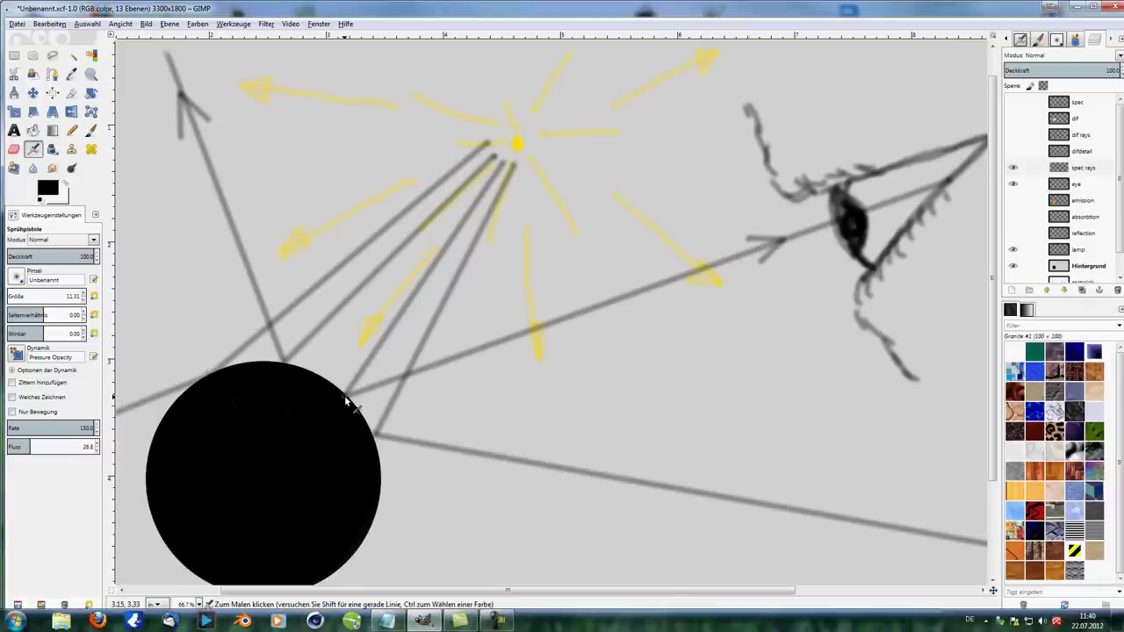
key("shift")
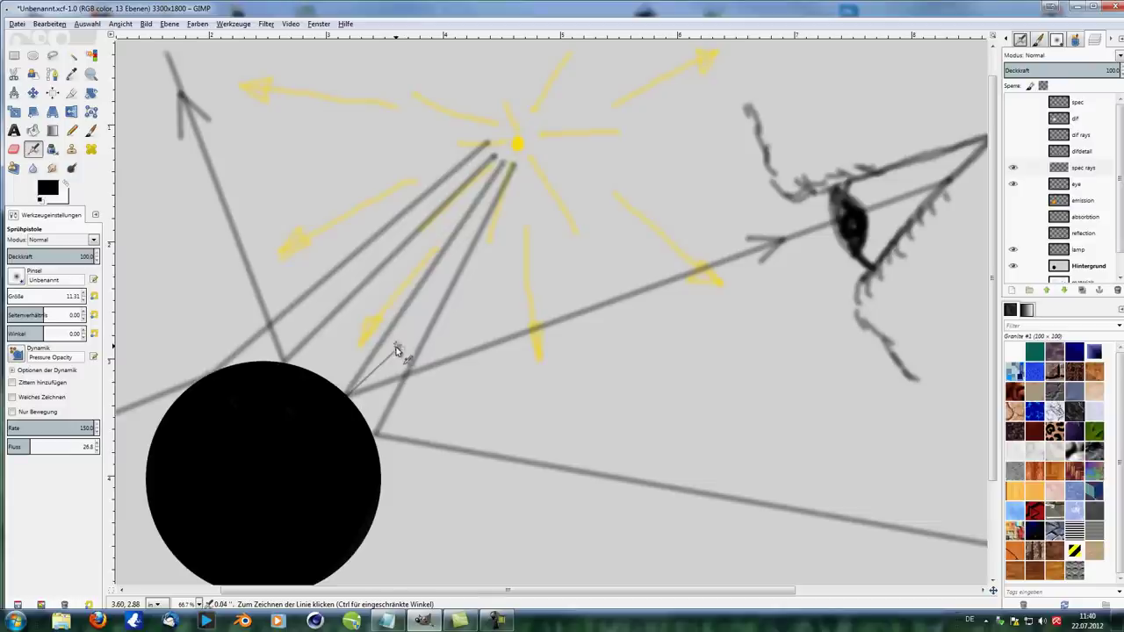
left_click(395, 351, "shift")
key("shift")
left_click(392, 365, "shift")
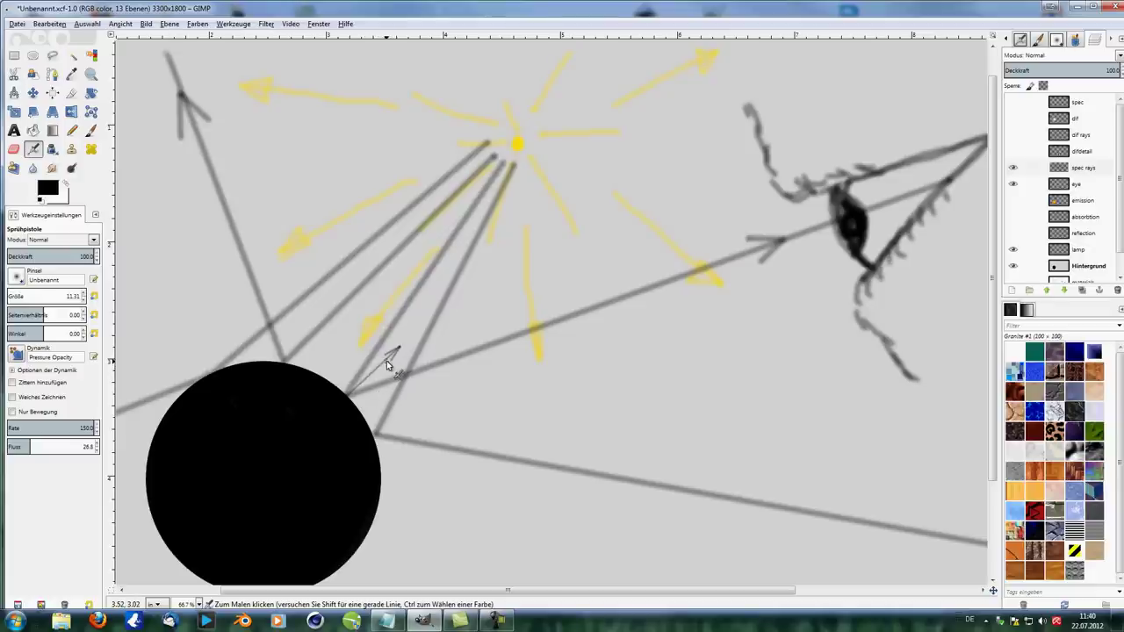
Add angle marks beside the arrow and draw a straight ray from the eye to the sphere's edge.
mouse_move(387, 355)
left_mouse_down()
mouse_move(348, 369)
mouse_move(348, 360)
mouse_move(380, 379)
left_mouse_up()
left_click_drag(358, 357, 369, 369)
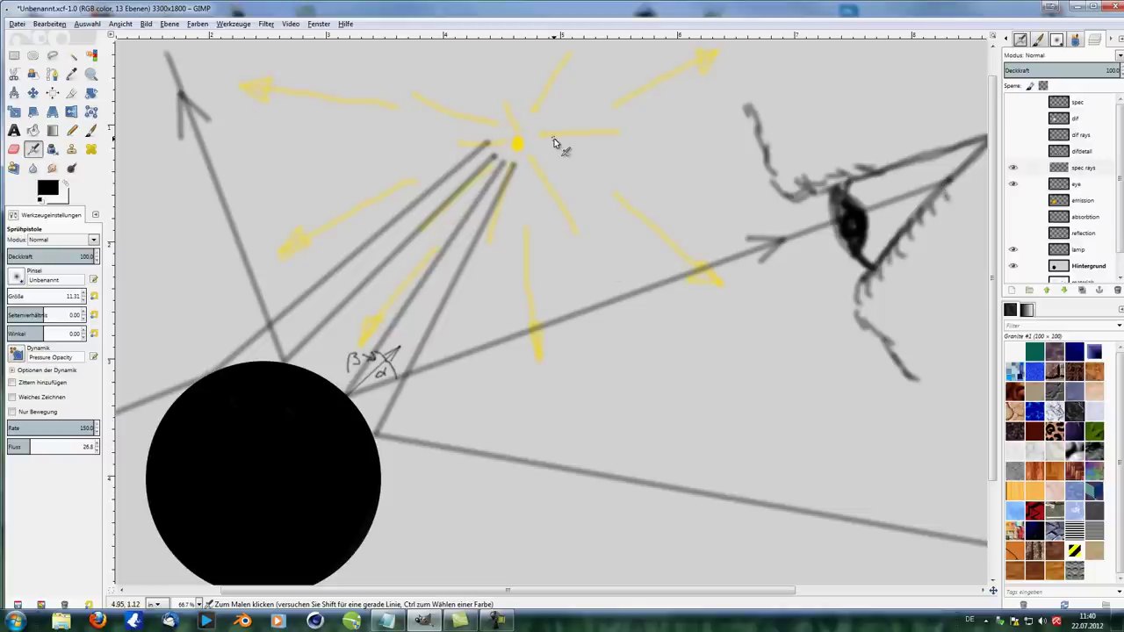
left_click(831, 194)
key("shift")
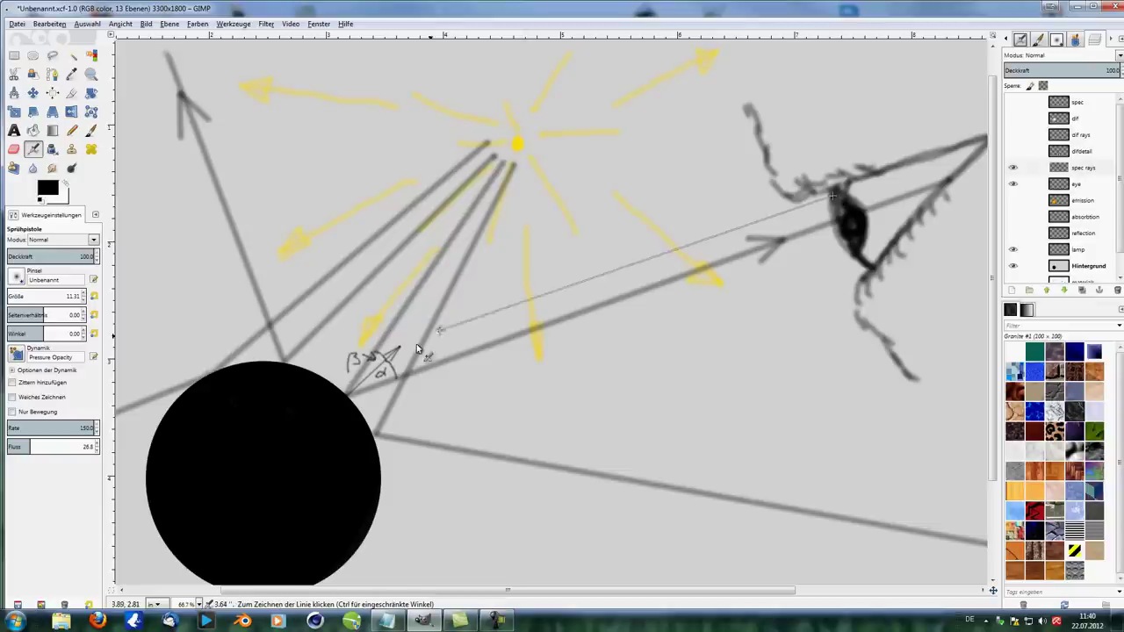
left_click(335, 387, "shift")
Draw rays linking sphere edge, sun and eye, mark the edge, and show the spec highlight.
left_click(504, 154, "shift")
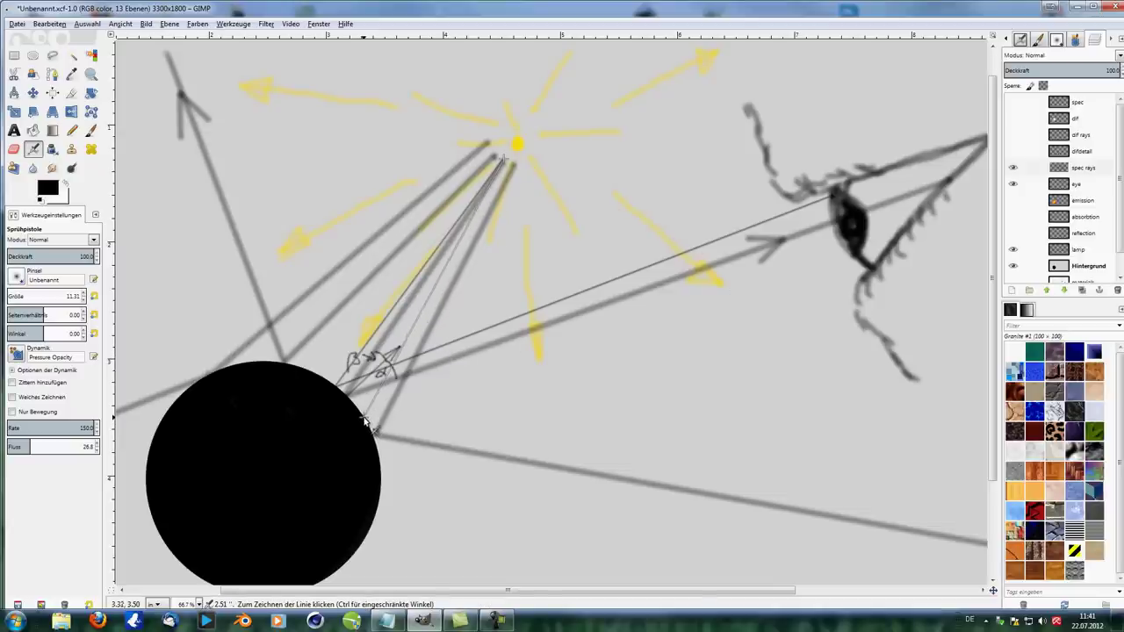
left_click(363, 417, "shift")
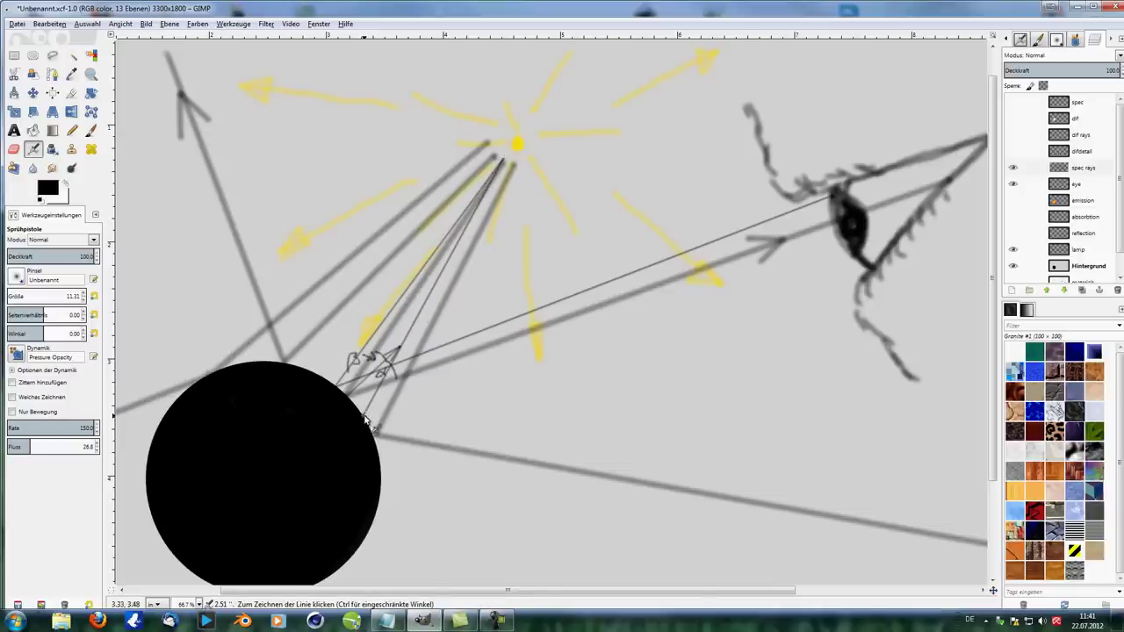
left_click(865, 278, "shift")
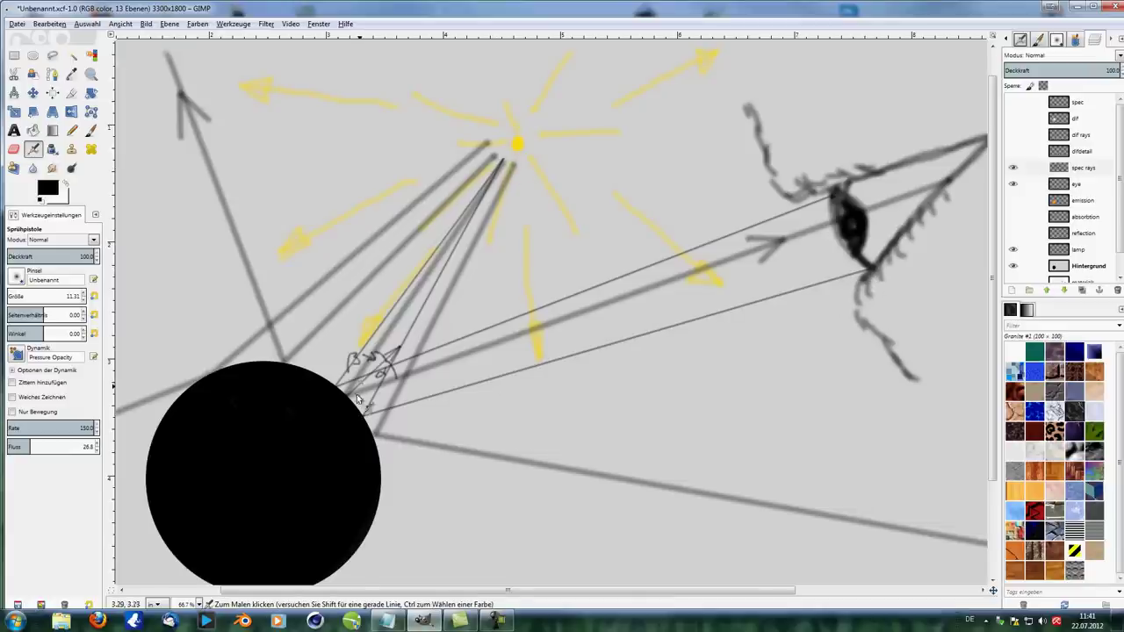
mouse_move(337, 390)
left_mouse_down()
mouse_move(353, 386)
mouse_move(385, 421)
mouse_move(356, 406)
mouse_move(360, 416)
left_mouse_up()
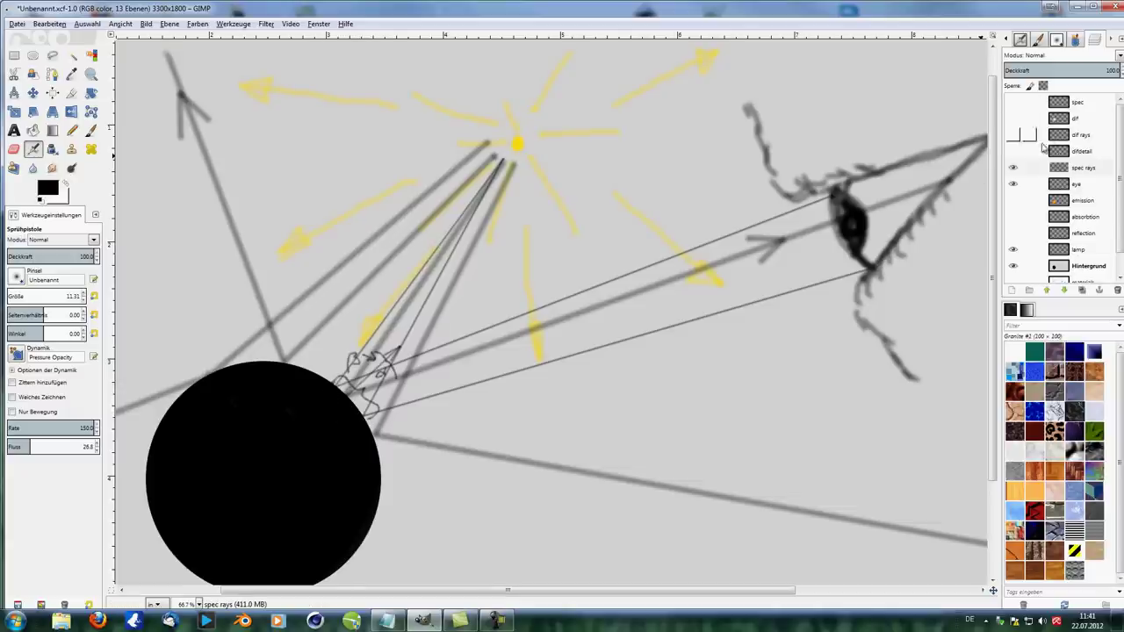
left_click(1013, 103)
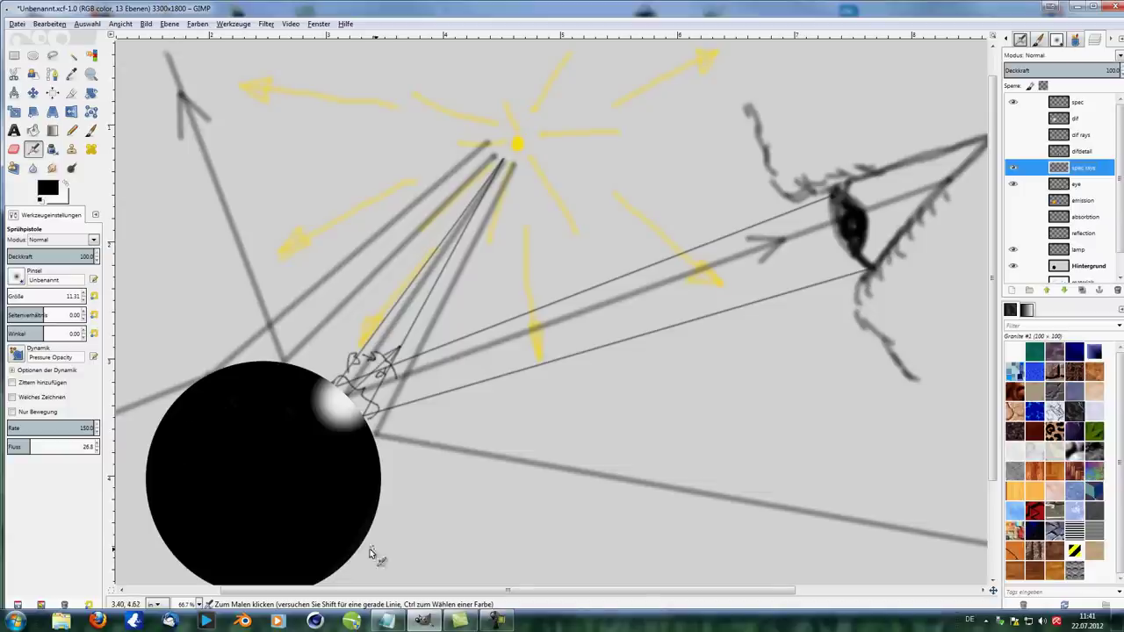
Hide spec and spec rays, show difdetail, and pan to the sphere's magnified surface circle.
left_click(1013, 102)
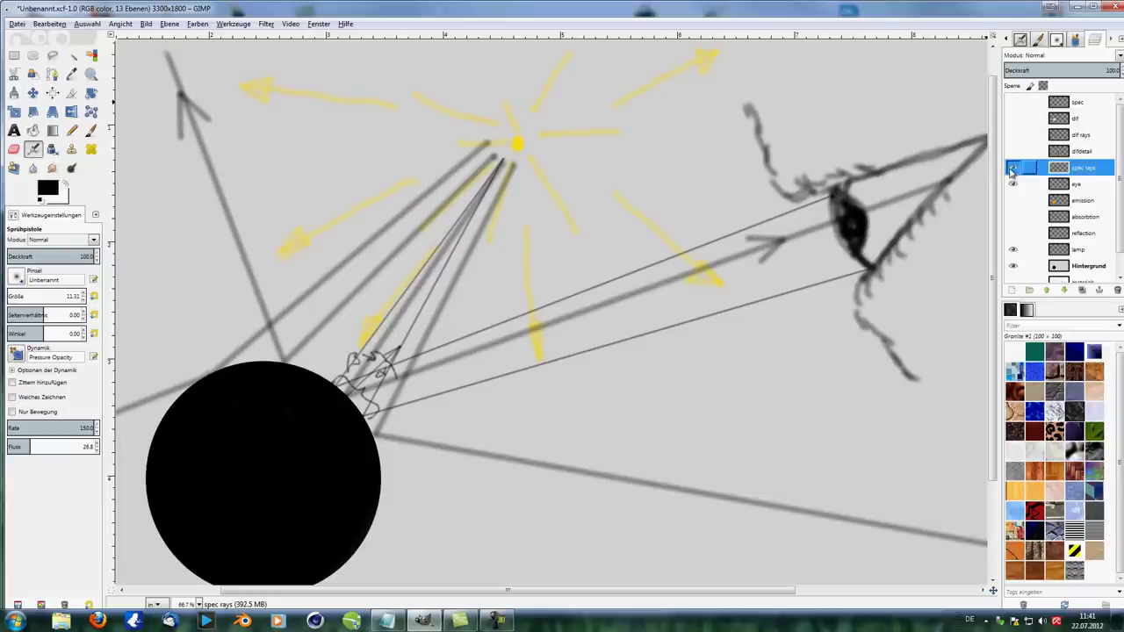
left_click(1013, 168)
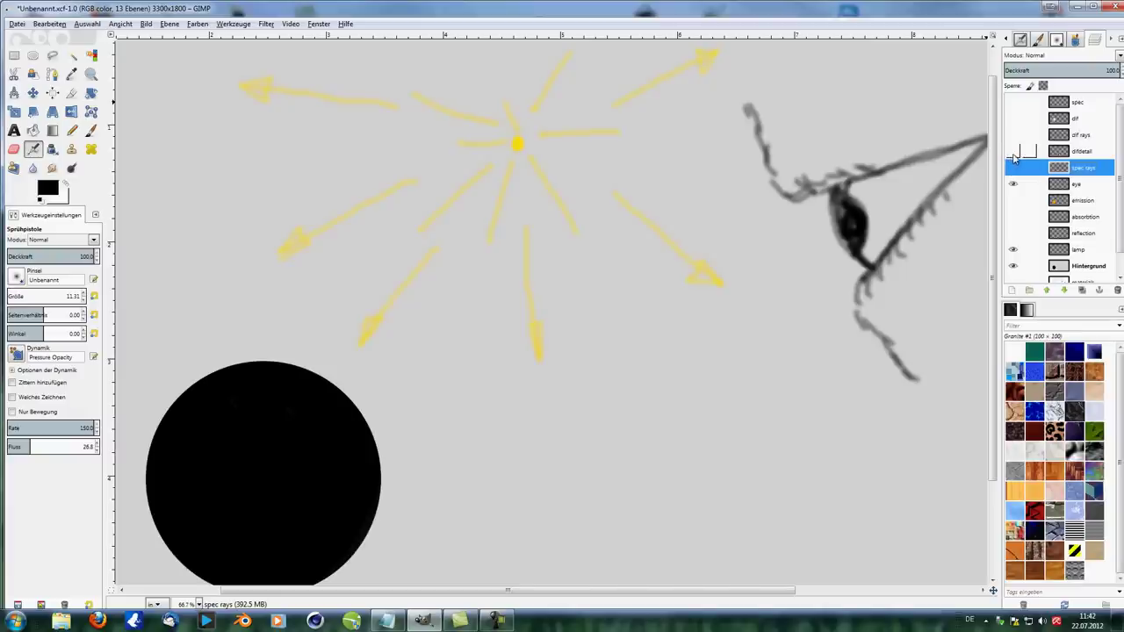
left_click(1013, 151)
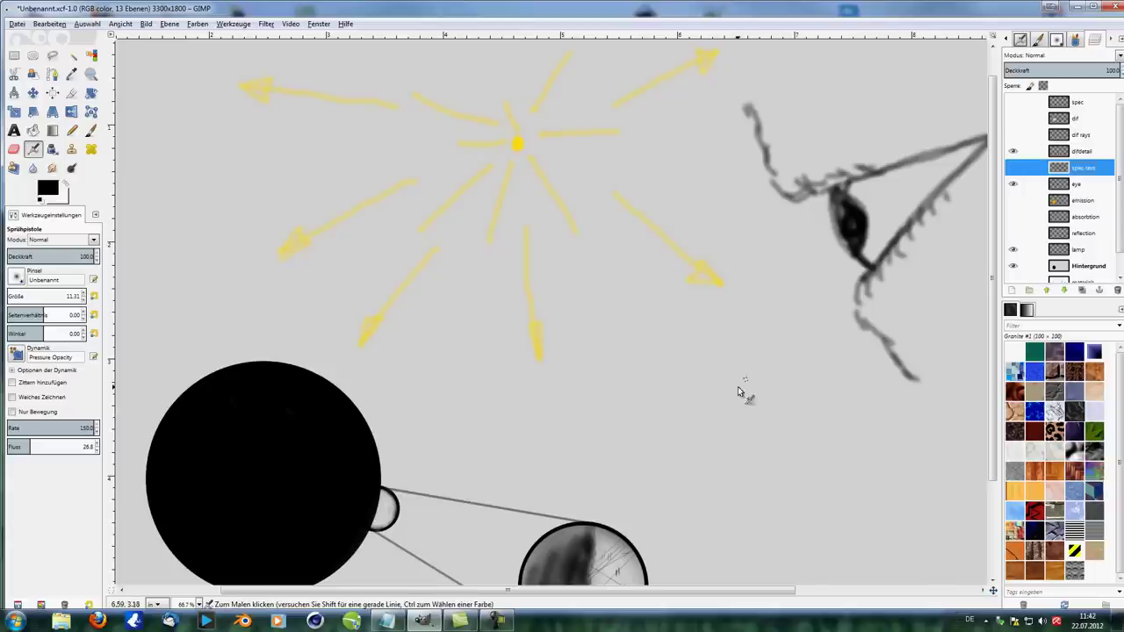
mouse_move(653, 468)
left_mouse_down()
mouse_move(753, 246)
mouse_move(537, 339)
mouse_move(428, 361)
mouse_move(410, 384)
mouse_move(517, 337)
mouse_move(609, 201)
mouse_move(603, 231)
left_mouse_up()
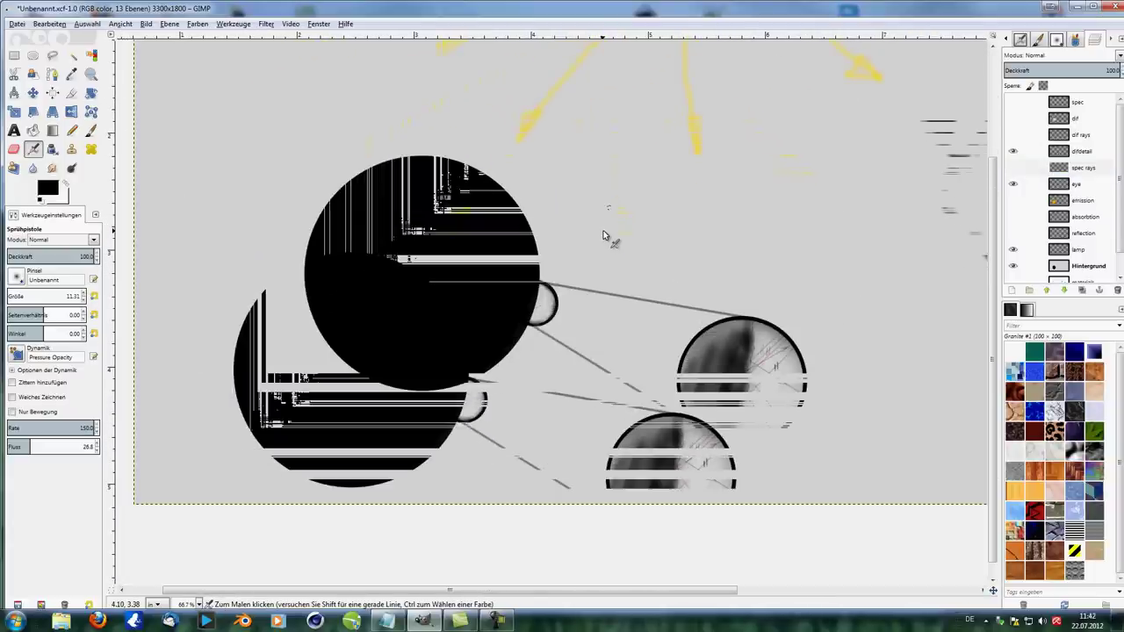
Zoom in on the magnified surface circle and airbrush a dot where the red ray hits the rough surface.
scroll(602, 298, "up", 1)
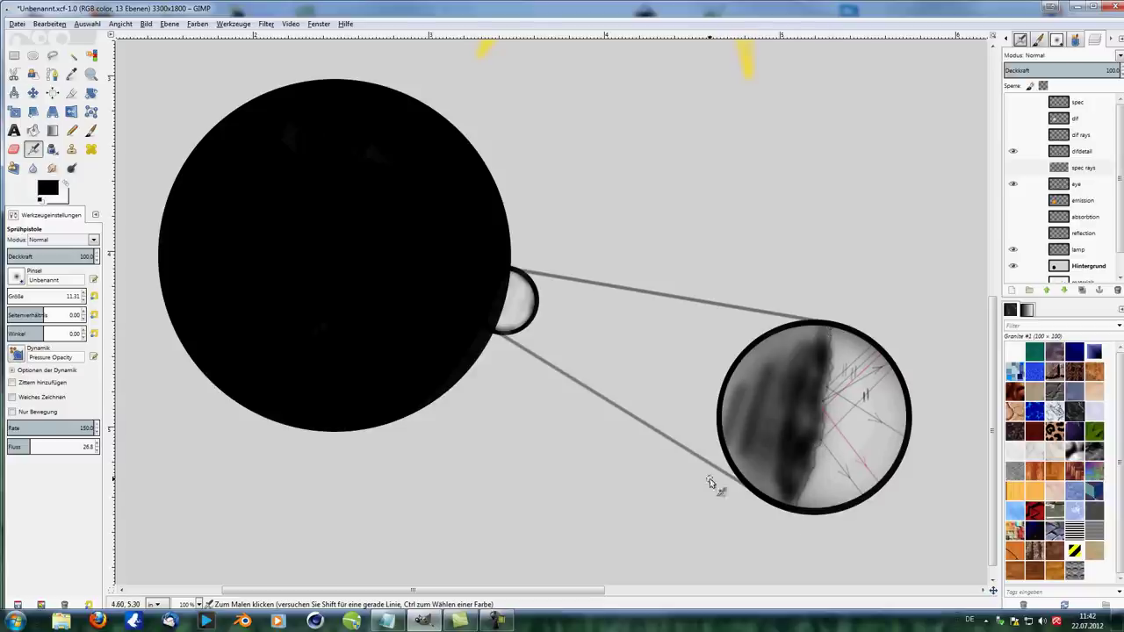
key("ctrl")
scroll(853, 449, "up", 2)
scroll(783, 383, "up", 1)
scroll(608, 355, "down", 2)
scroll(608, 355, "up", 1)
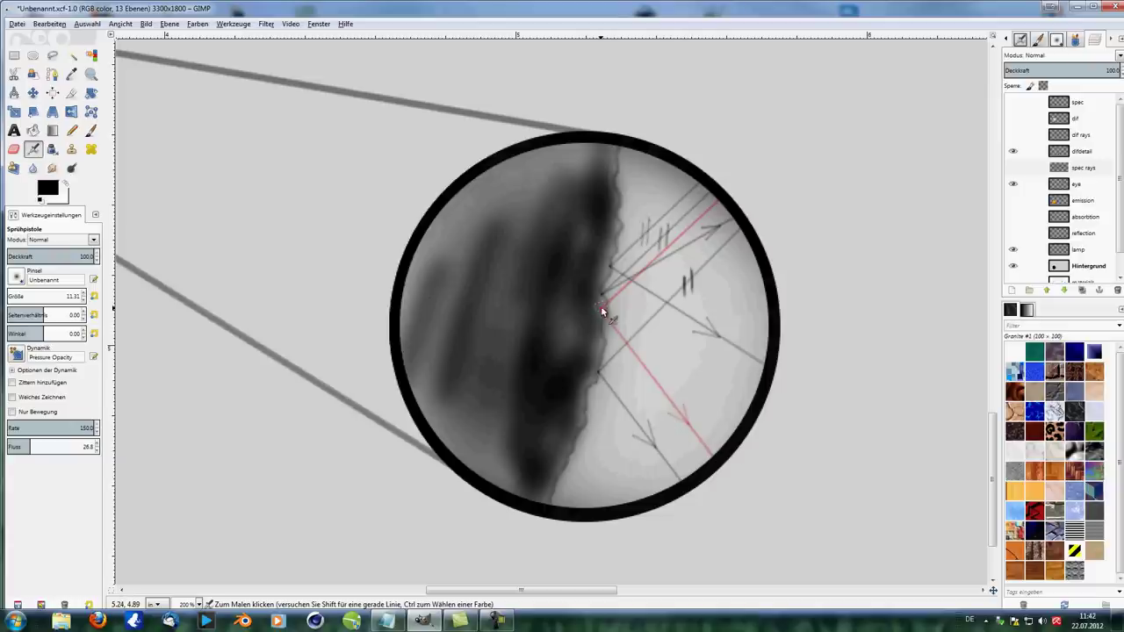
mouse_move(600, 306)
left_mouse_down()
mouse_move(633, 280)
mouse_move(597, 331)
mouse_move(611, 305)
left_mouse_up()
left_click(566, 306)
key("shift")
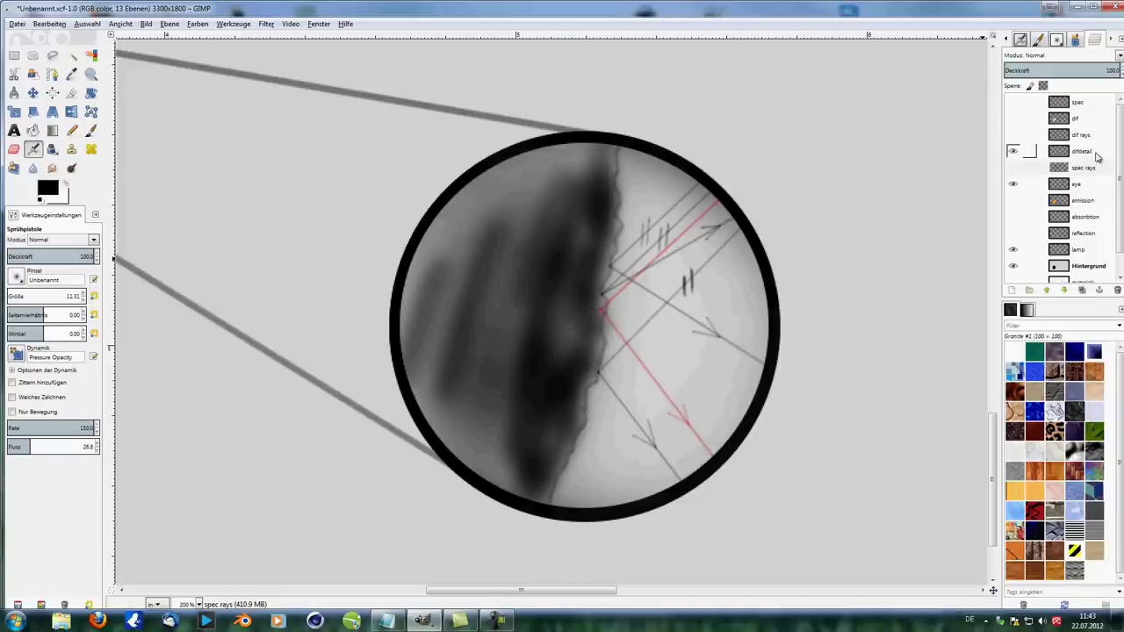
On the difdetail layer, draw a horizontal normal line through the ray's hit point.
left_click(1096, 151)
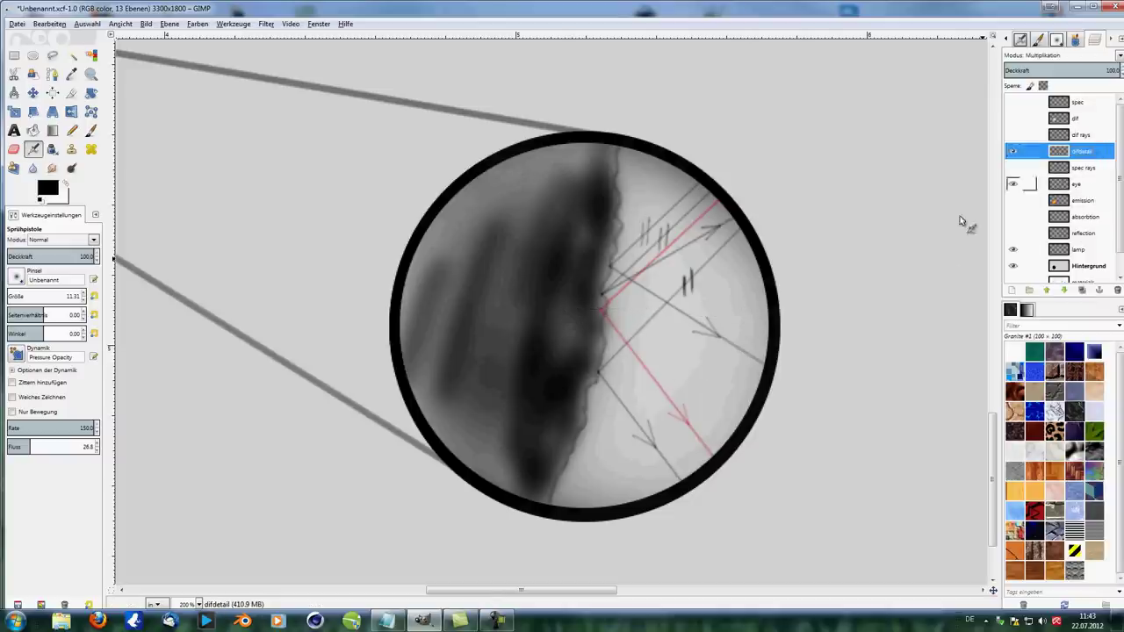
left_click(566, 305)
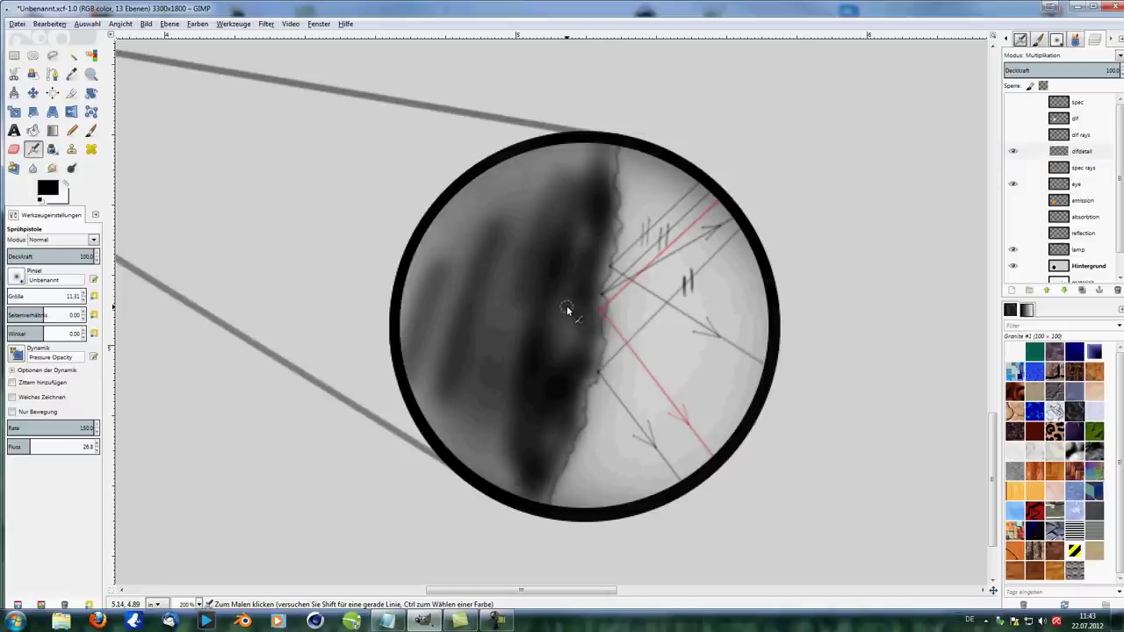
left_click(747, 312, "shift")
Airbrush an angle arc between ray and normal, a β label, and a small eye sketch.
left_click_drag(650, 265, 660, 280)
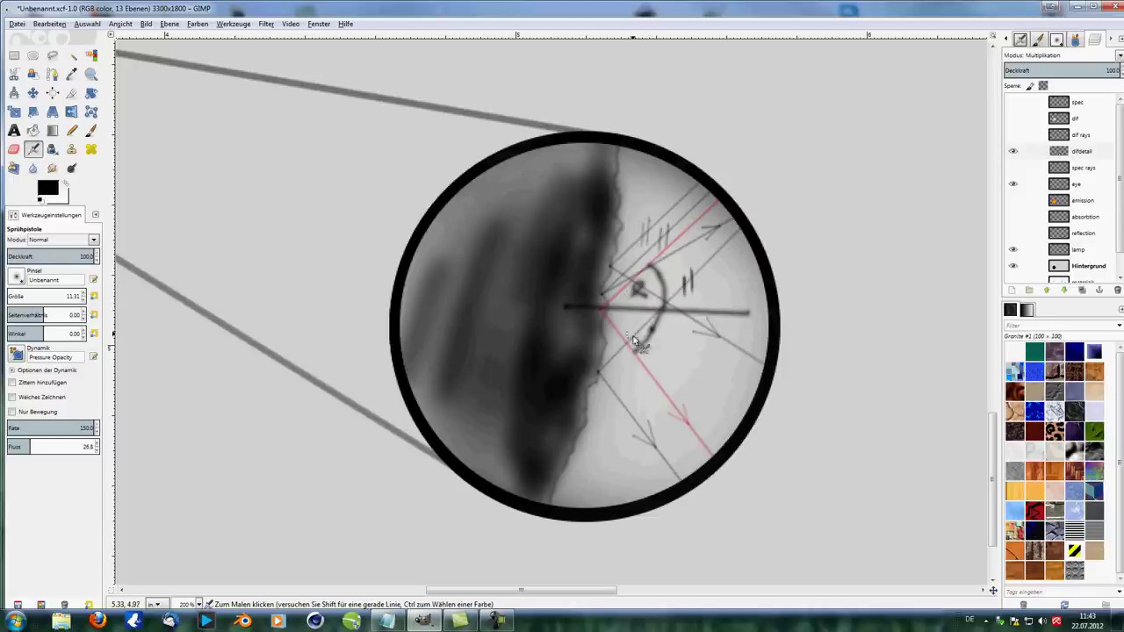
left_click_drag(627, 316, 635, 337)
mouse_move(791, 180)
left_mouse_down()
mouse_move(846, 143)
mouse_move(804, 214)
mouse_move(792, 186)
left_mouse_up()
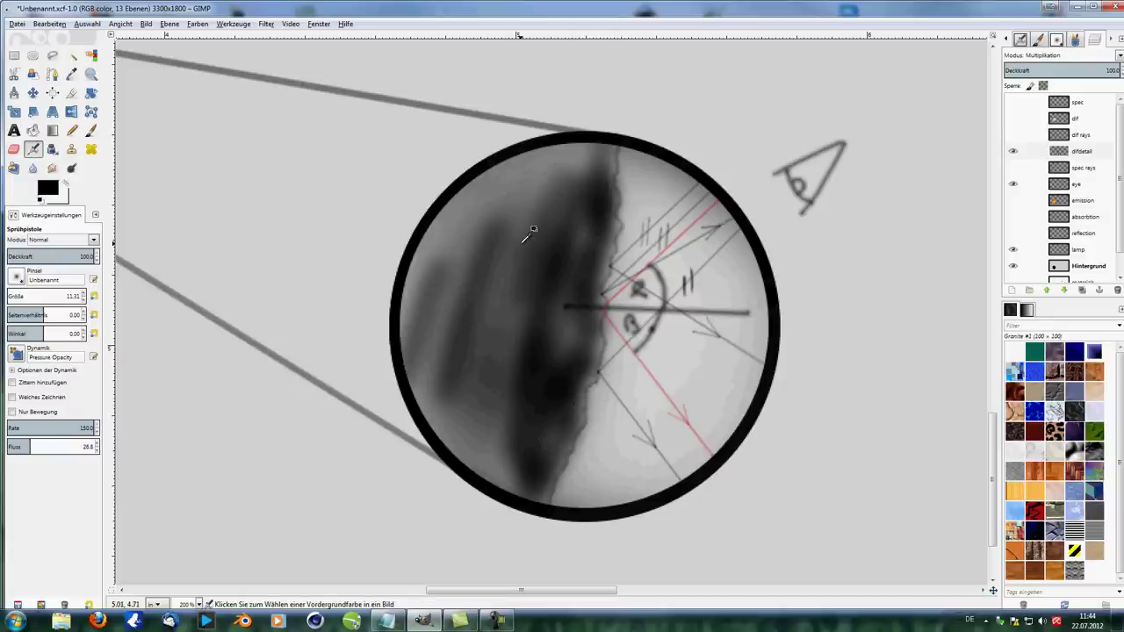
Zoom out to 50% and make the dif rays, spec rays and spec layers visible.
scroll(565, 207, "down", 4)
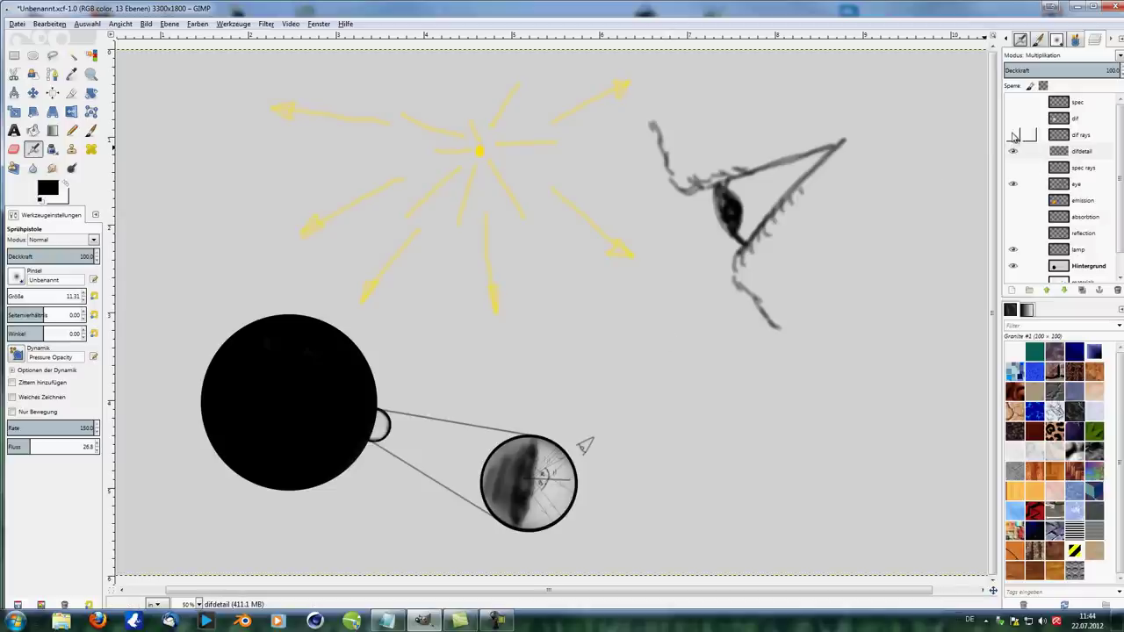
left_click(1013, 134)
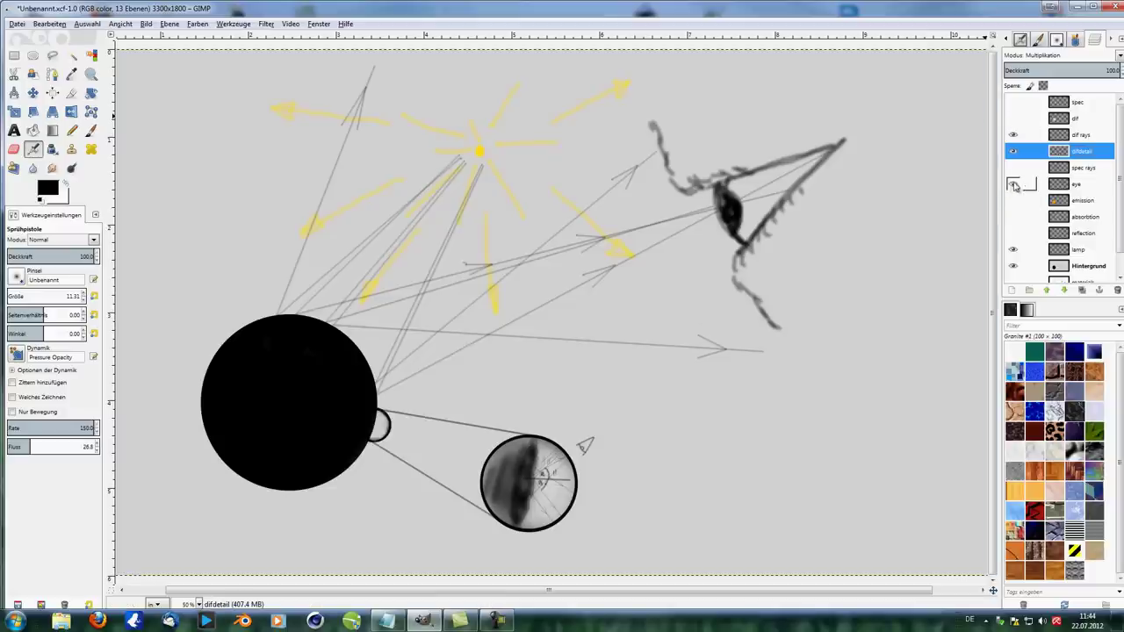
left_click(1013, 167)
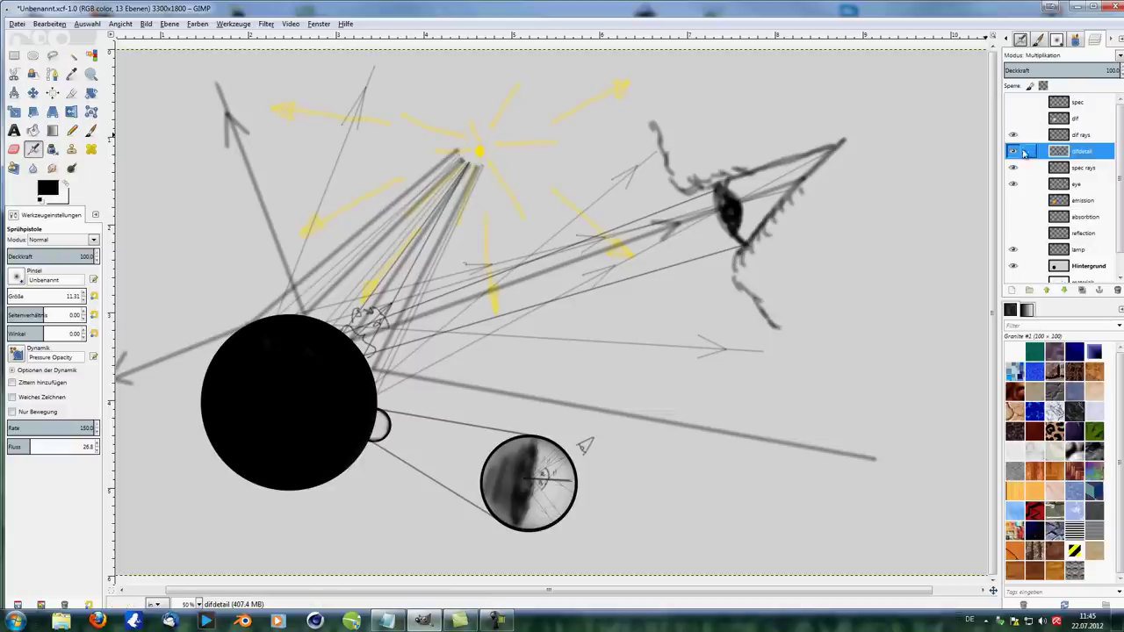
left_click(1012, 101)
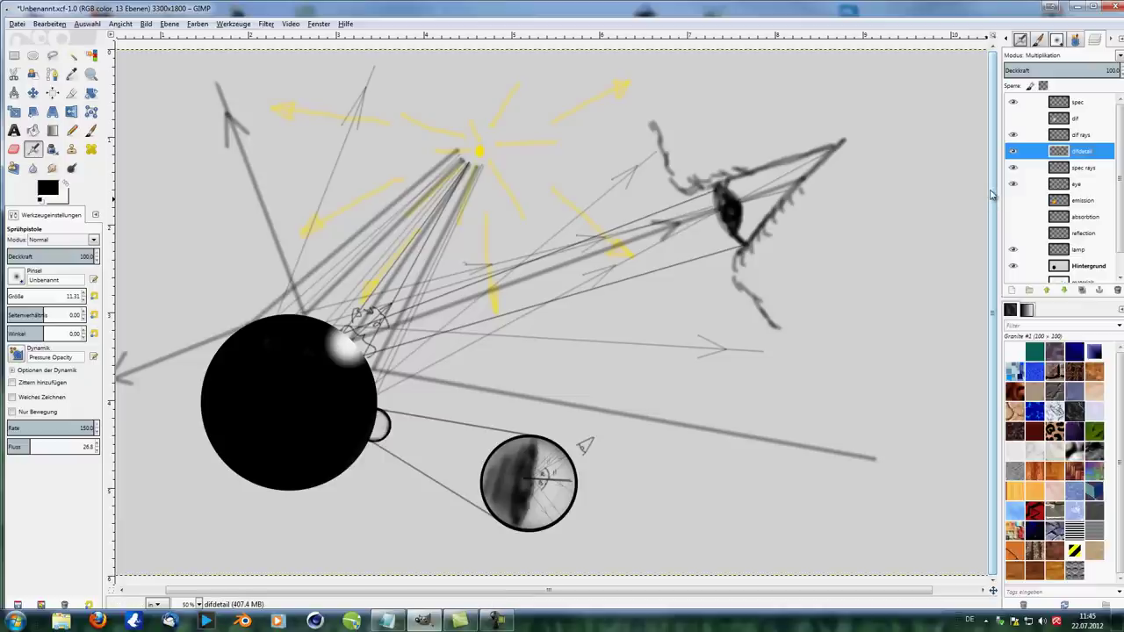
Make the dif layer visible and select the difdetail layer.
left_click(1014, 119)
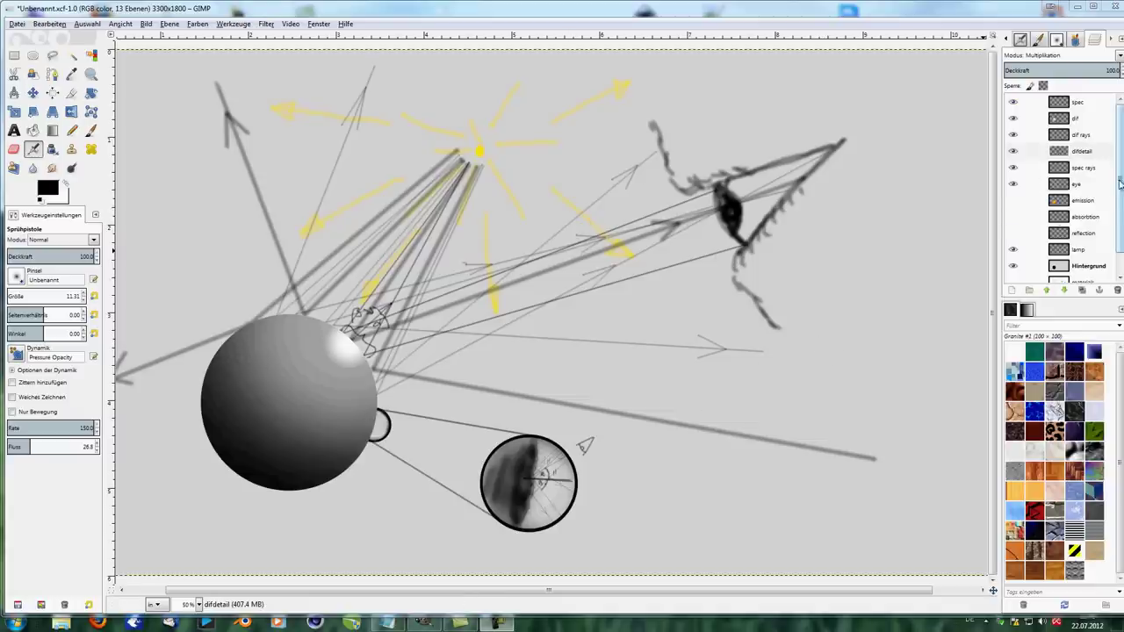
left_click(1093, 151)
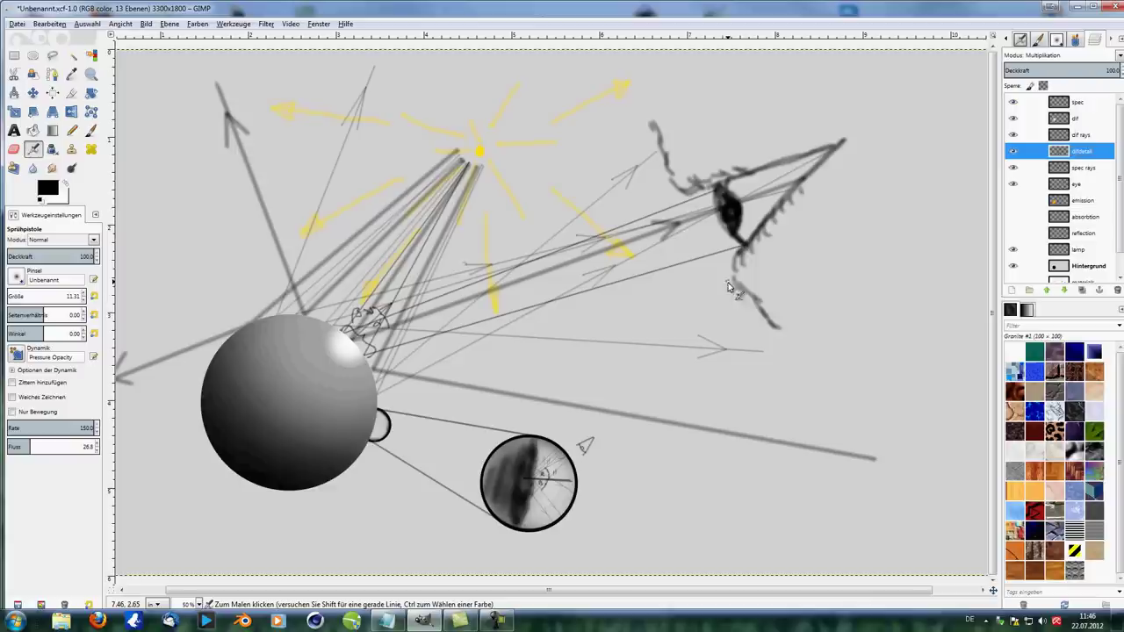
Leave the emission layer hidden, show the absorption layer, and airbrush the sphere's upper-right highlight.
left_click(1012, 201)
left_click(1013, 202)
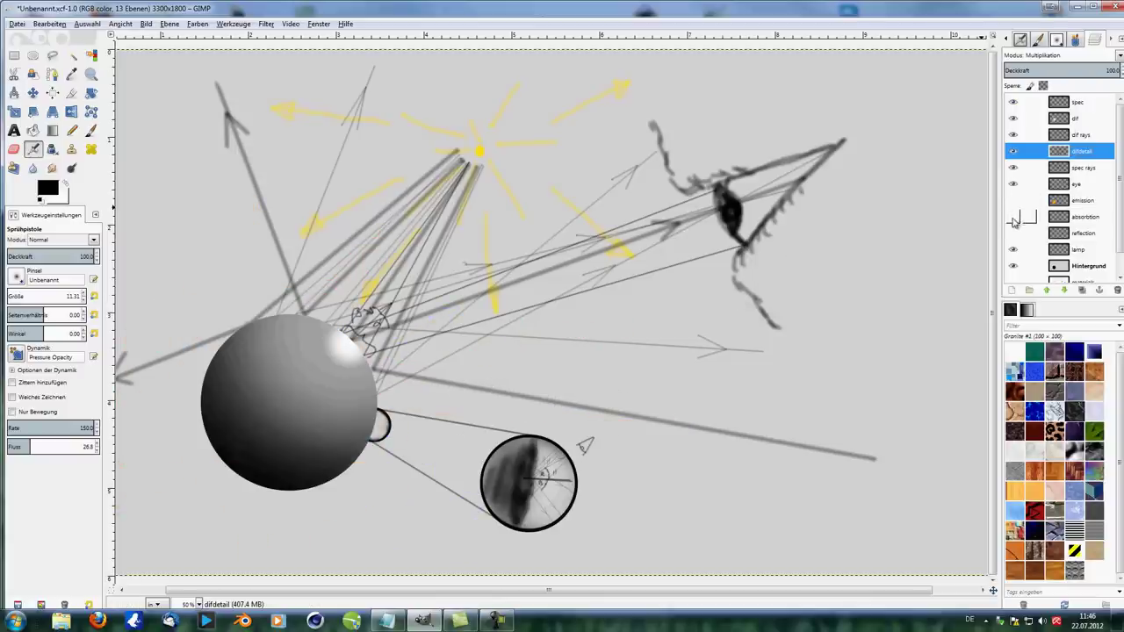
left_click(1013, 218)
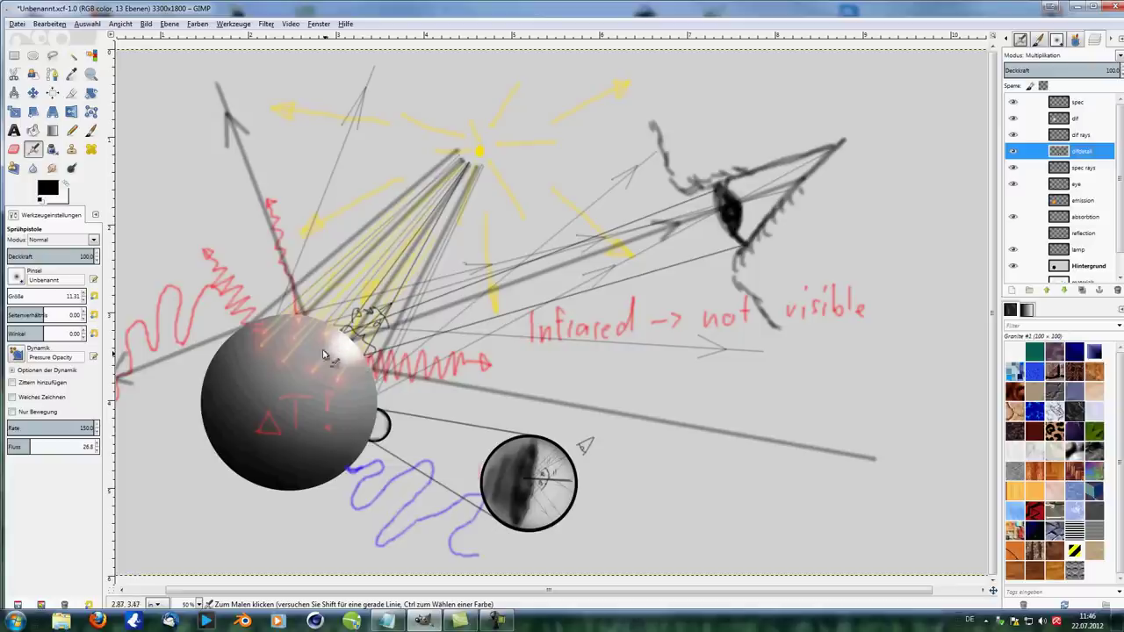
mouse_move(328, 334)
left_mouse_down()
mouse_move(357, 367)
mouse_move(340, 363)
mouse_move(335, 330)
mouse_move(343, 367)
mouse_move(350, 338)
left_mouse_up()
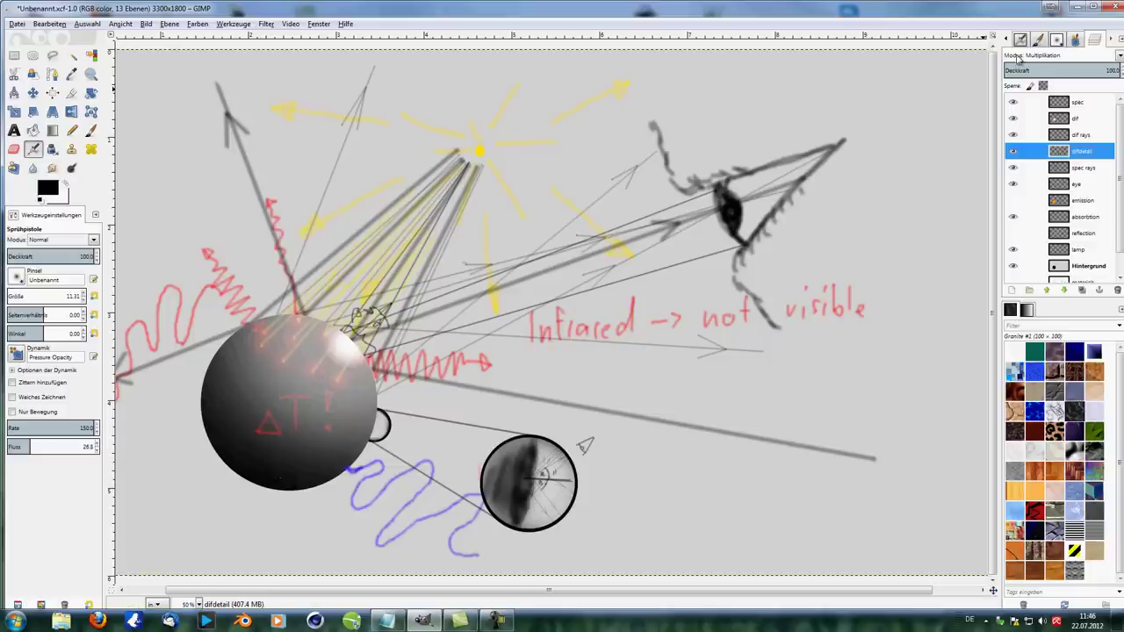
On the dif layer, airbrush two strokes over the sphere's upper-right specular highlight.
left_click(1079, 118)
left_click(1078, 104)
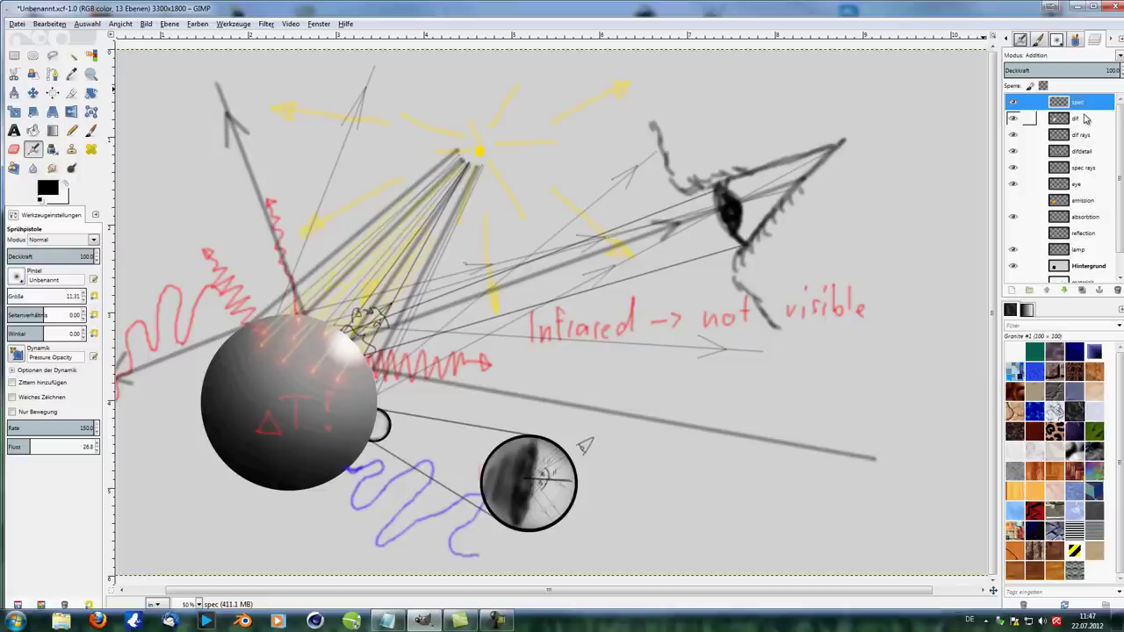
left_click(1085, 119)
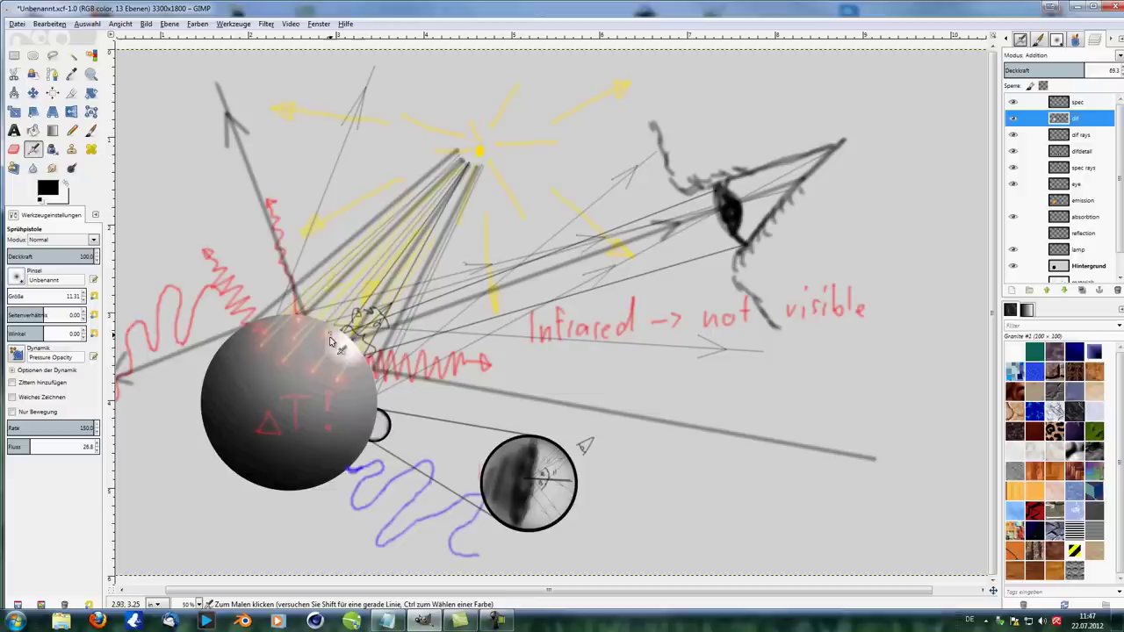
mouse_move(337, 360)
left_mouse_down()
mouse_move(353, 381)
mouse_move(367, 360)
left_mouse_up()
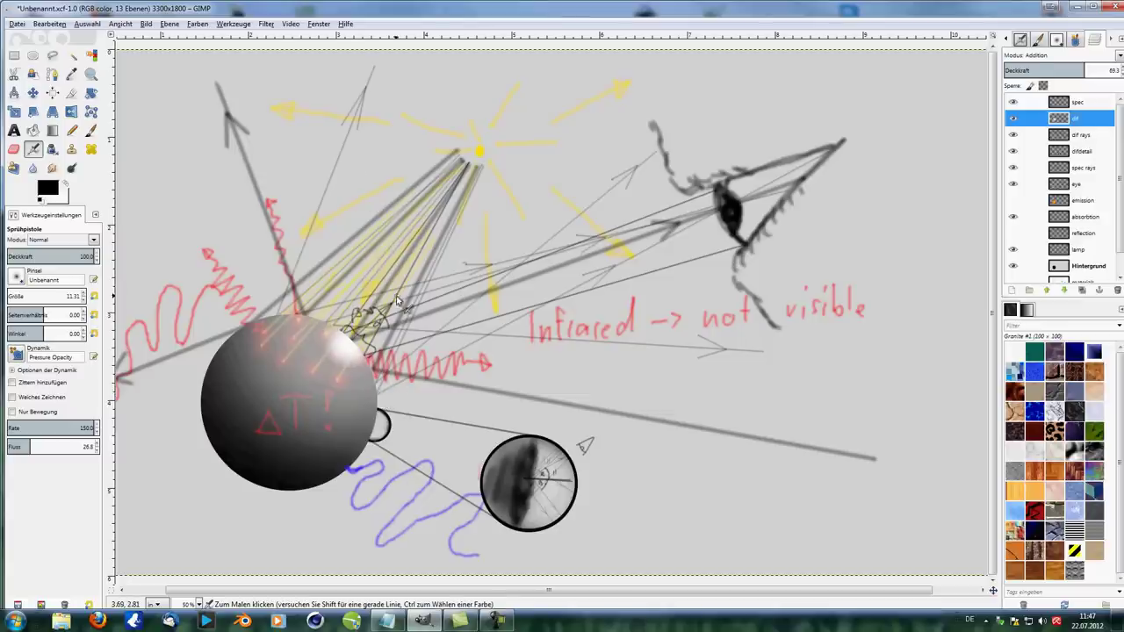
left_click_drag(367, 368, 367, 352)
left_click(1078, 103)
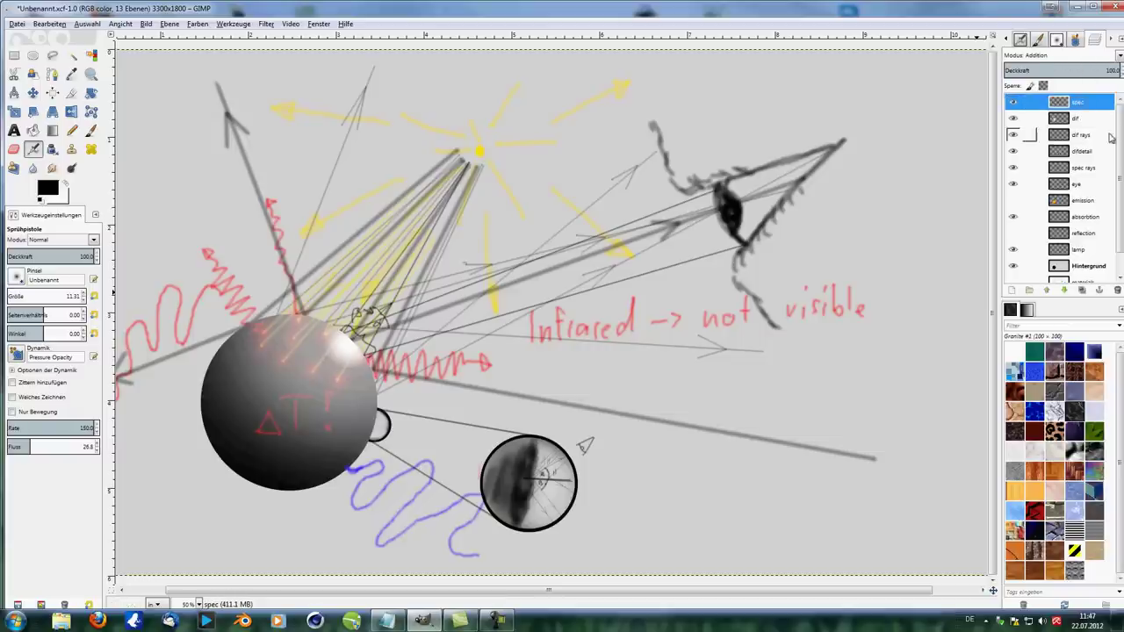
left_click(1091, 120)
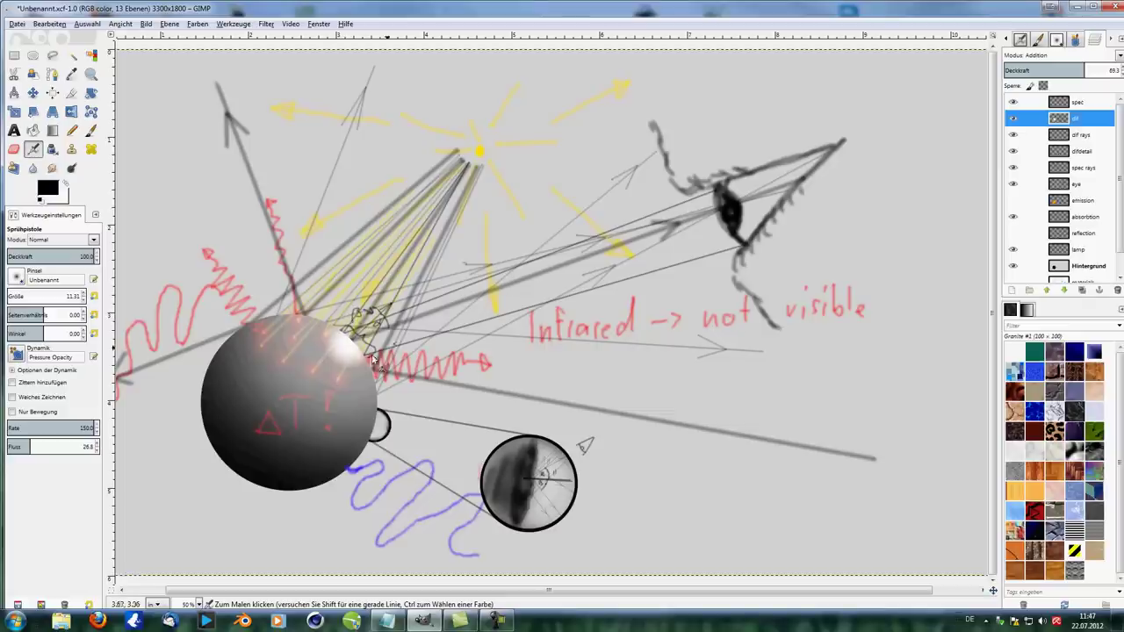
Add a white highlight on the sphere's upper right, then show the emission, absorption and reflection layers.
left_click(343, 348)
left_click(1013, 202)
left_click(1013, 217)
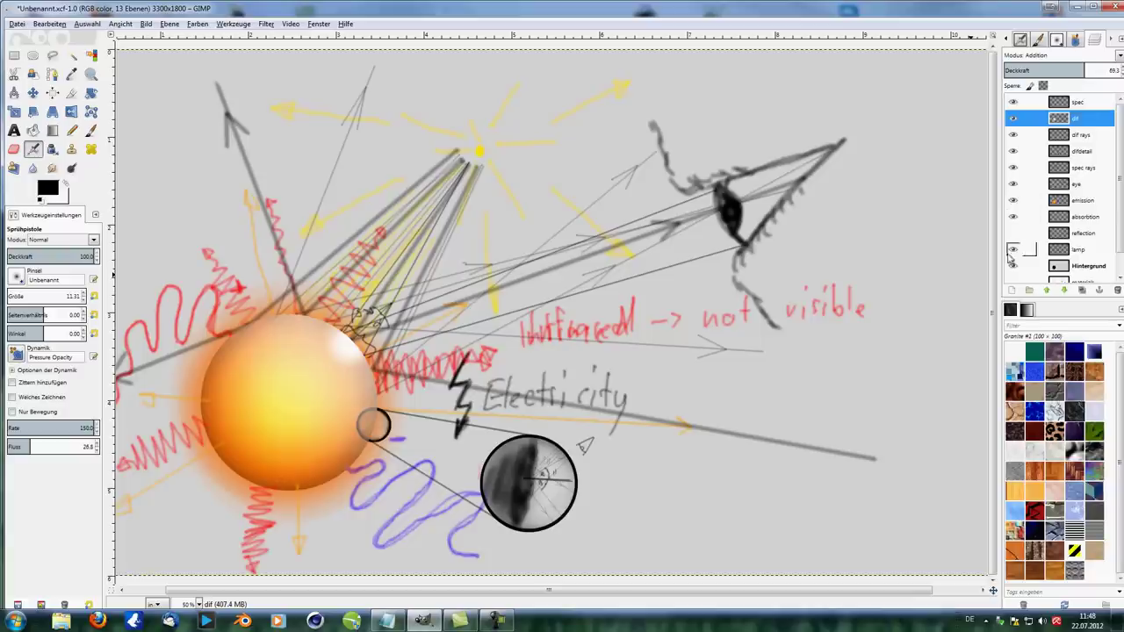
left_click(1013, 234)
scroll(1056, 260, "down", 1)
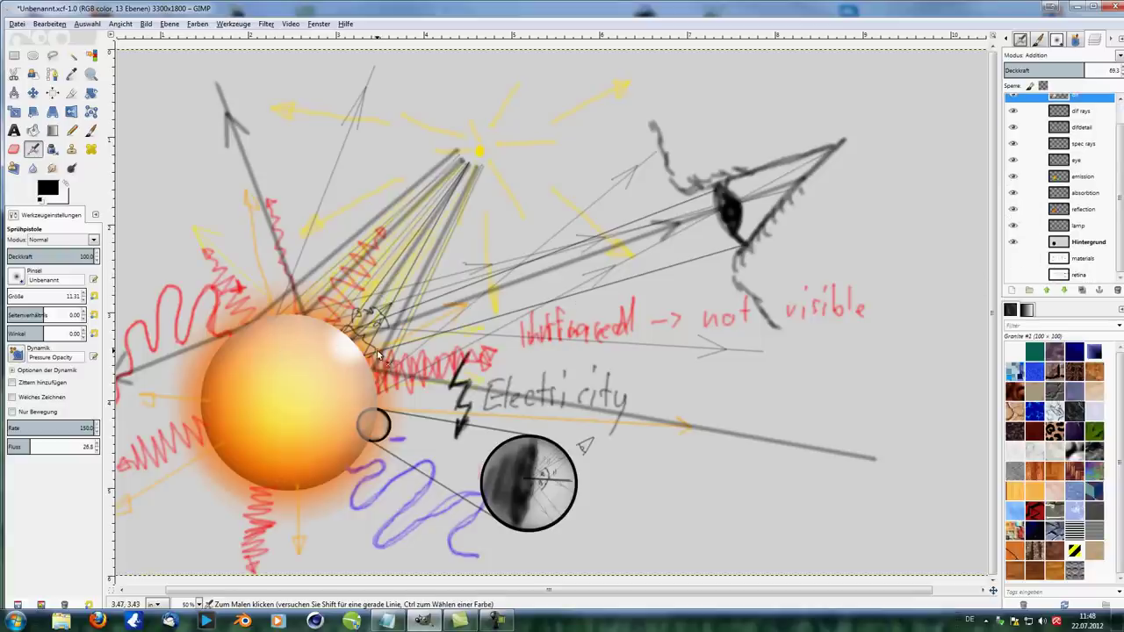
key("minus")
scroll(379, 353, "up", 2)
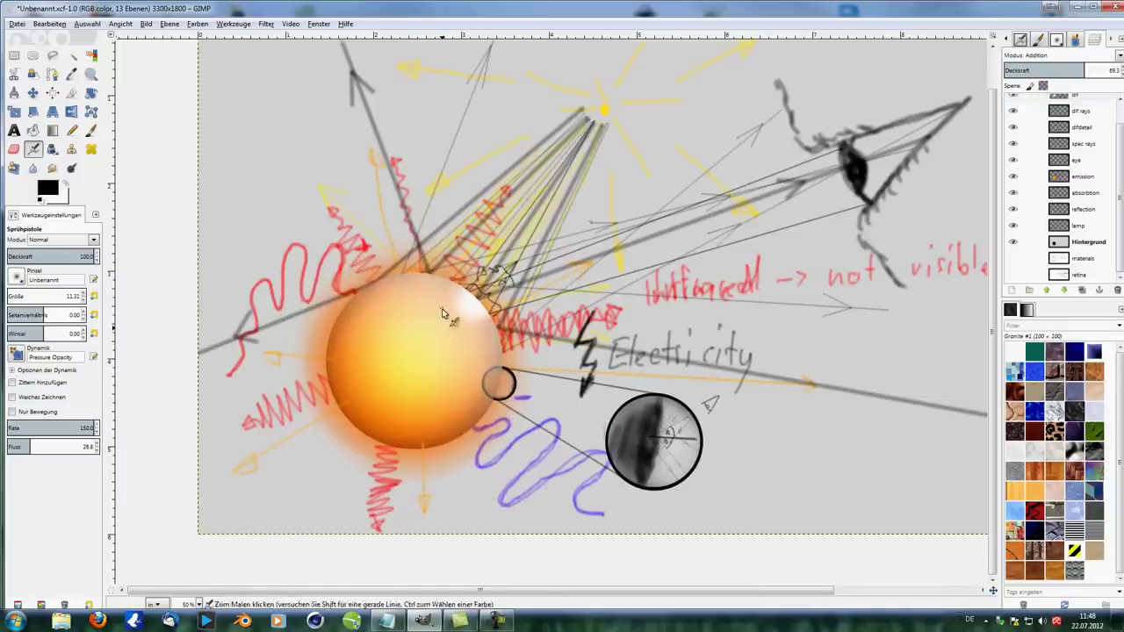